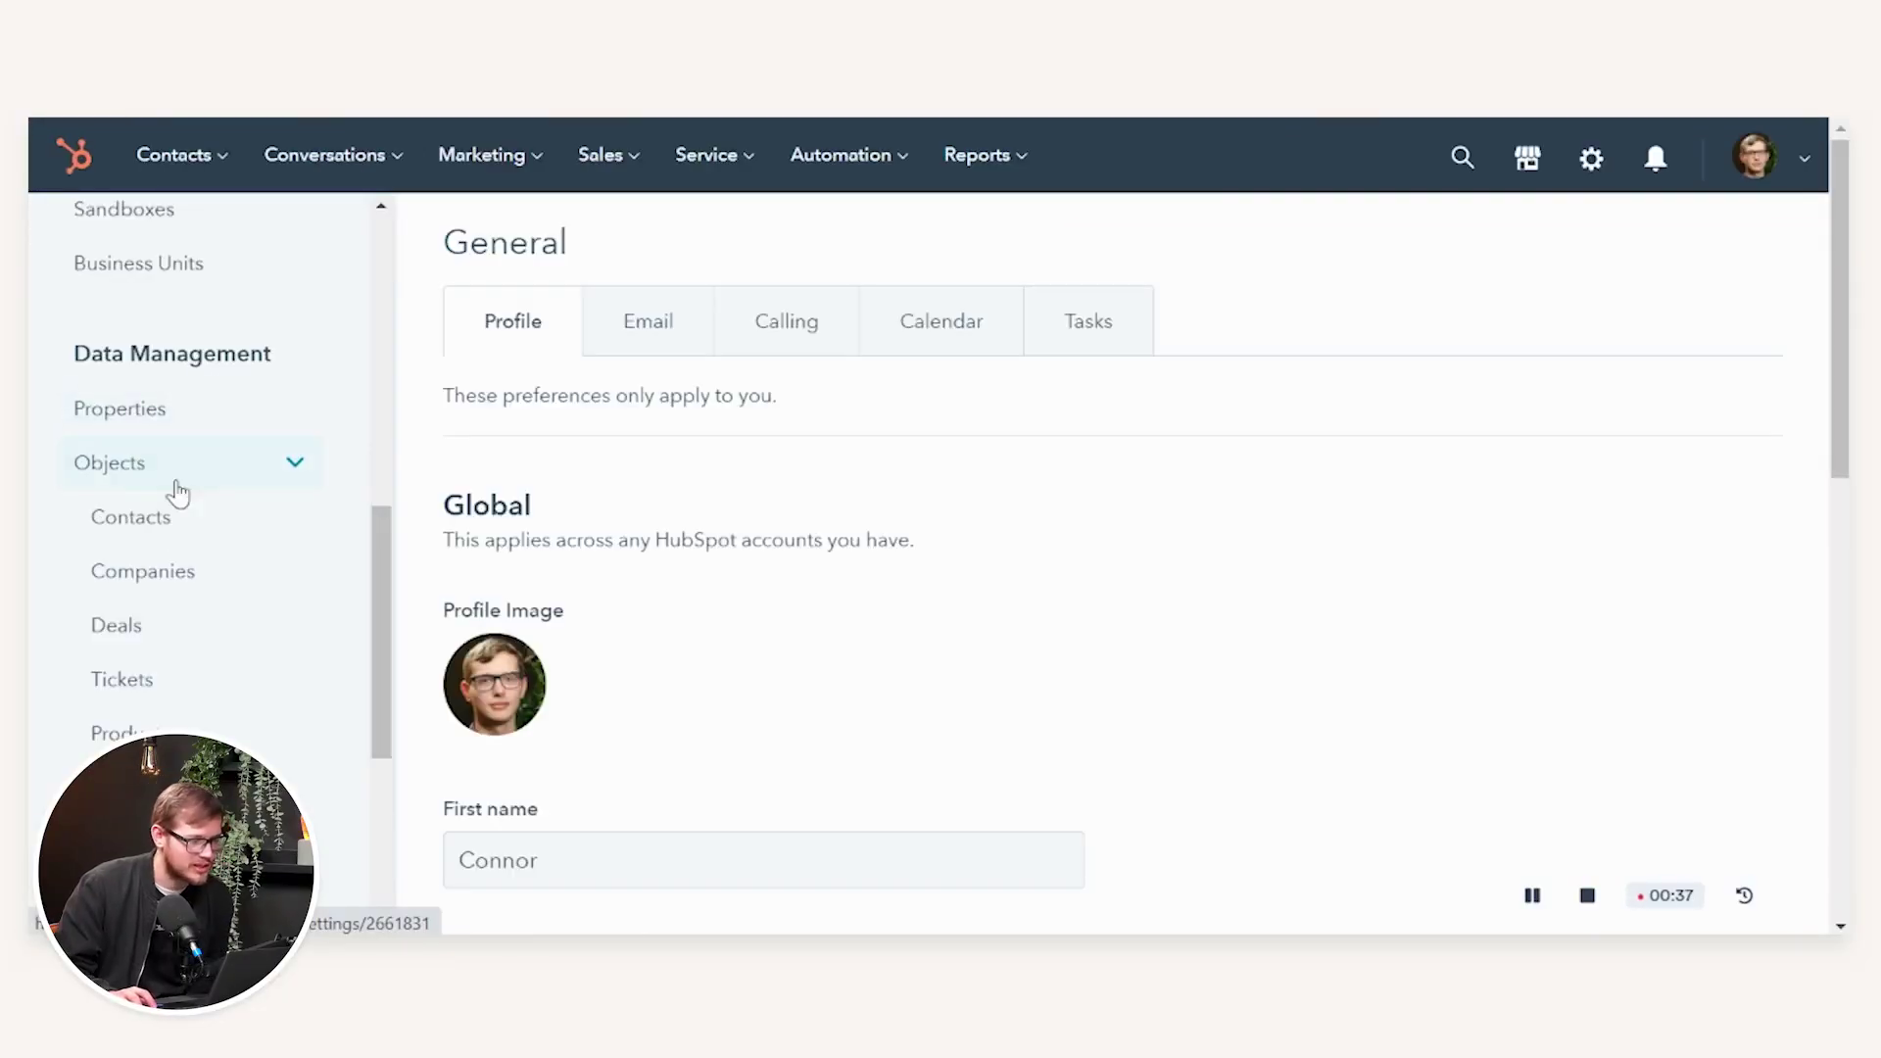
# Open the Products settings page and browse the library folders, peeking into Bedrooms.
pyautogui.scroll(-2, 201, 467)
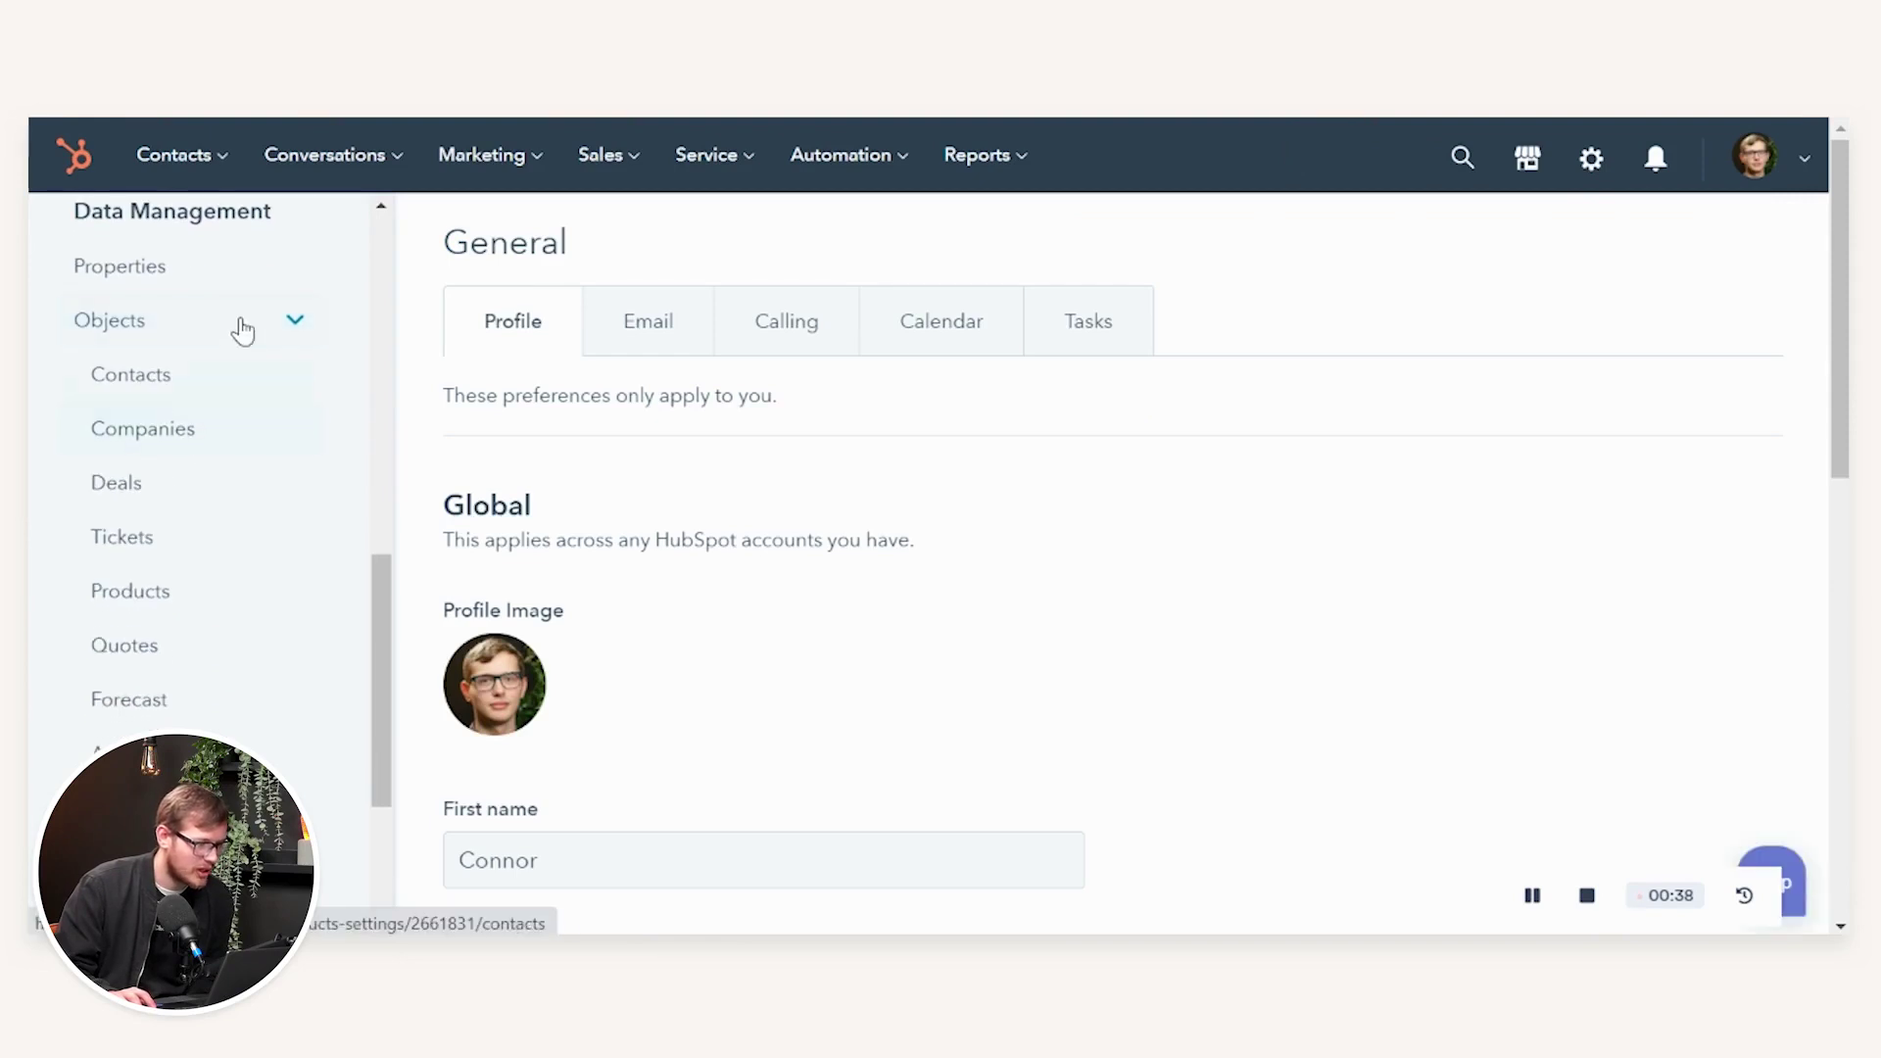
pyautogui.click(165, 612)
pyautogui.scroll(-2, 750, 446)
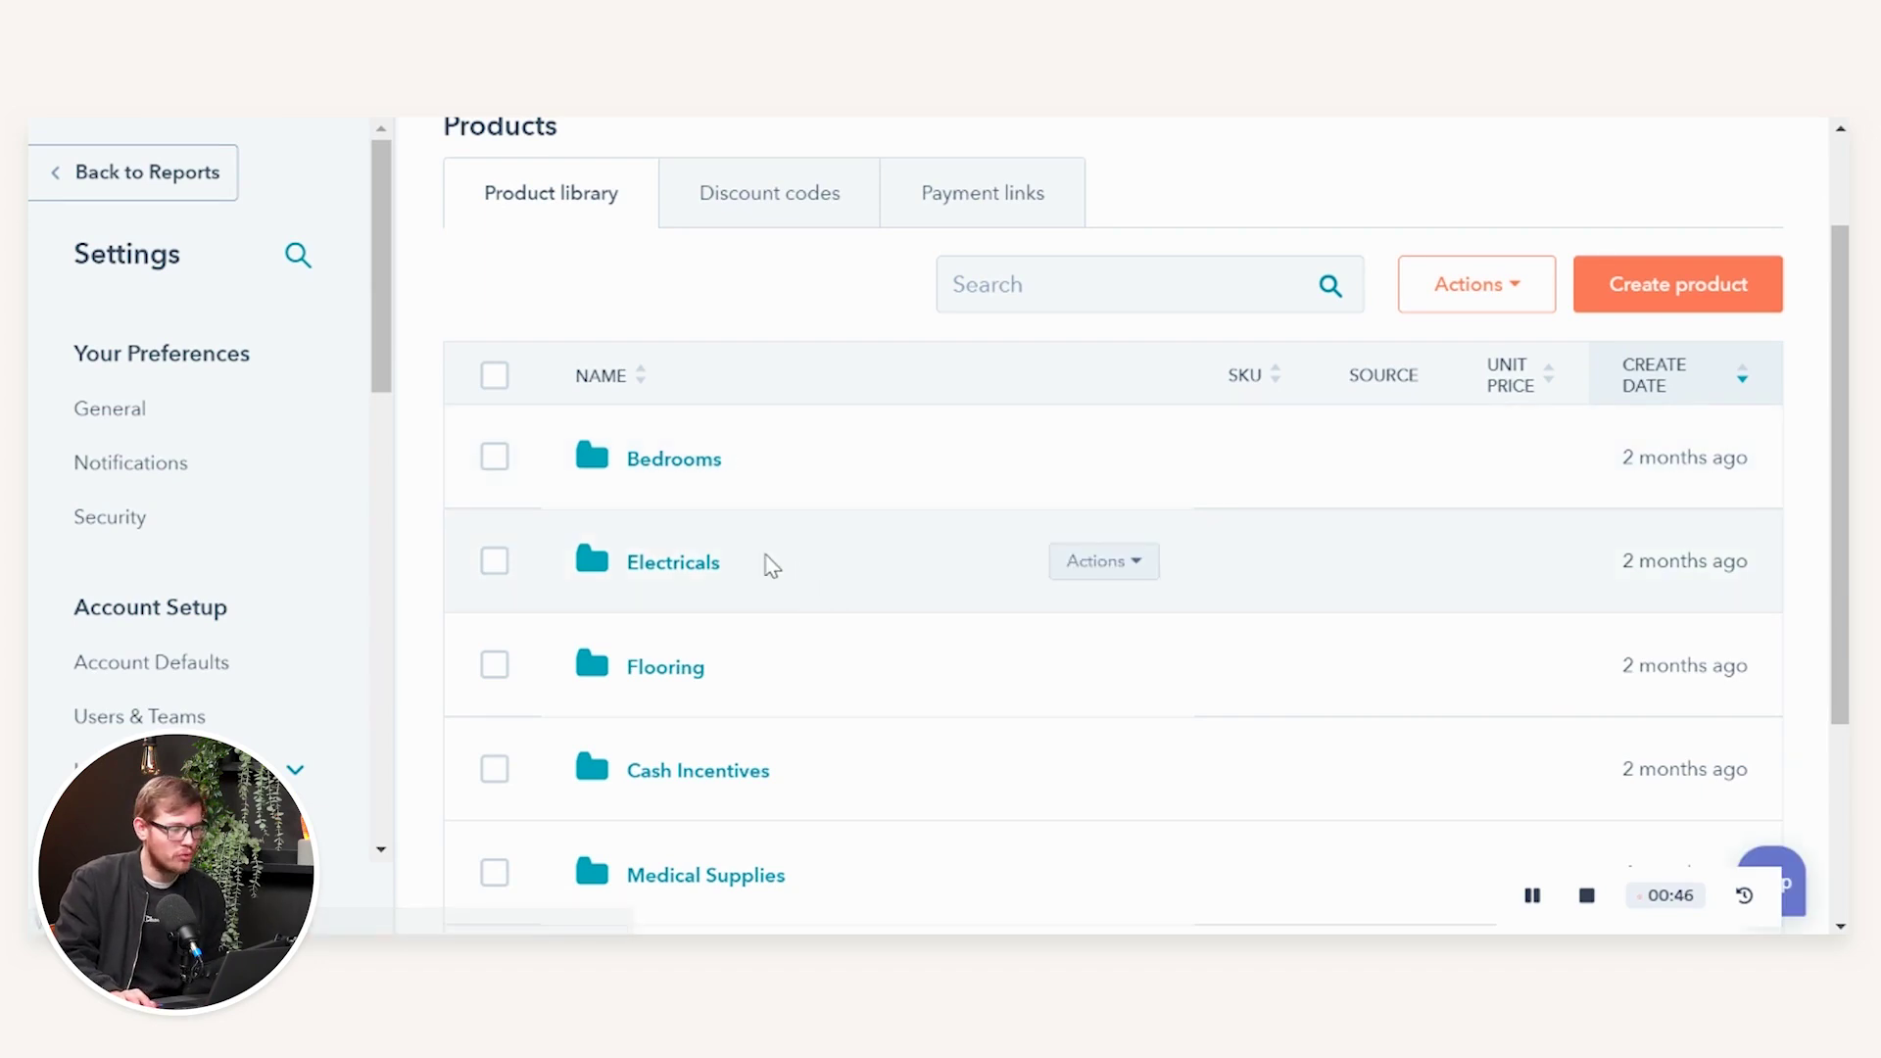
pyautogui.scroll(-2, 719, 473)
pyautogui.scroll(-3, 719, 473)
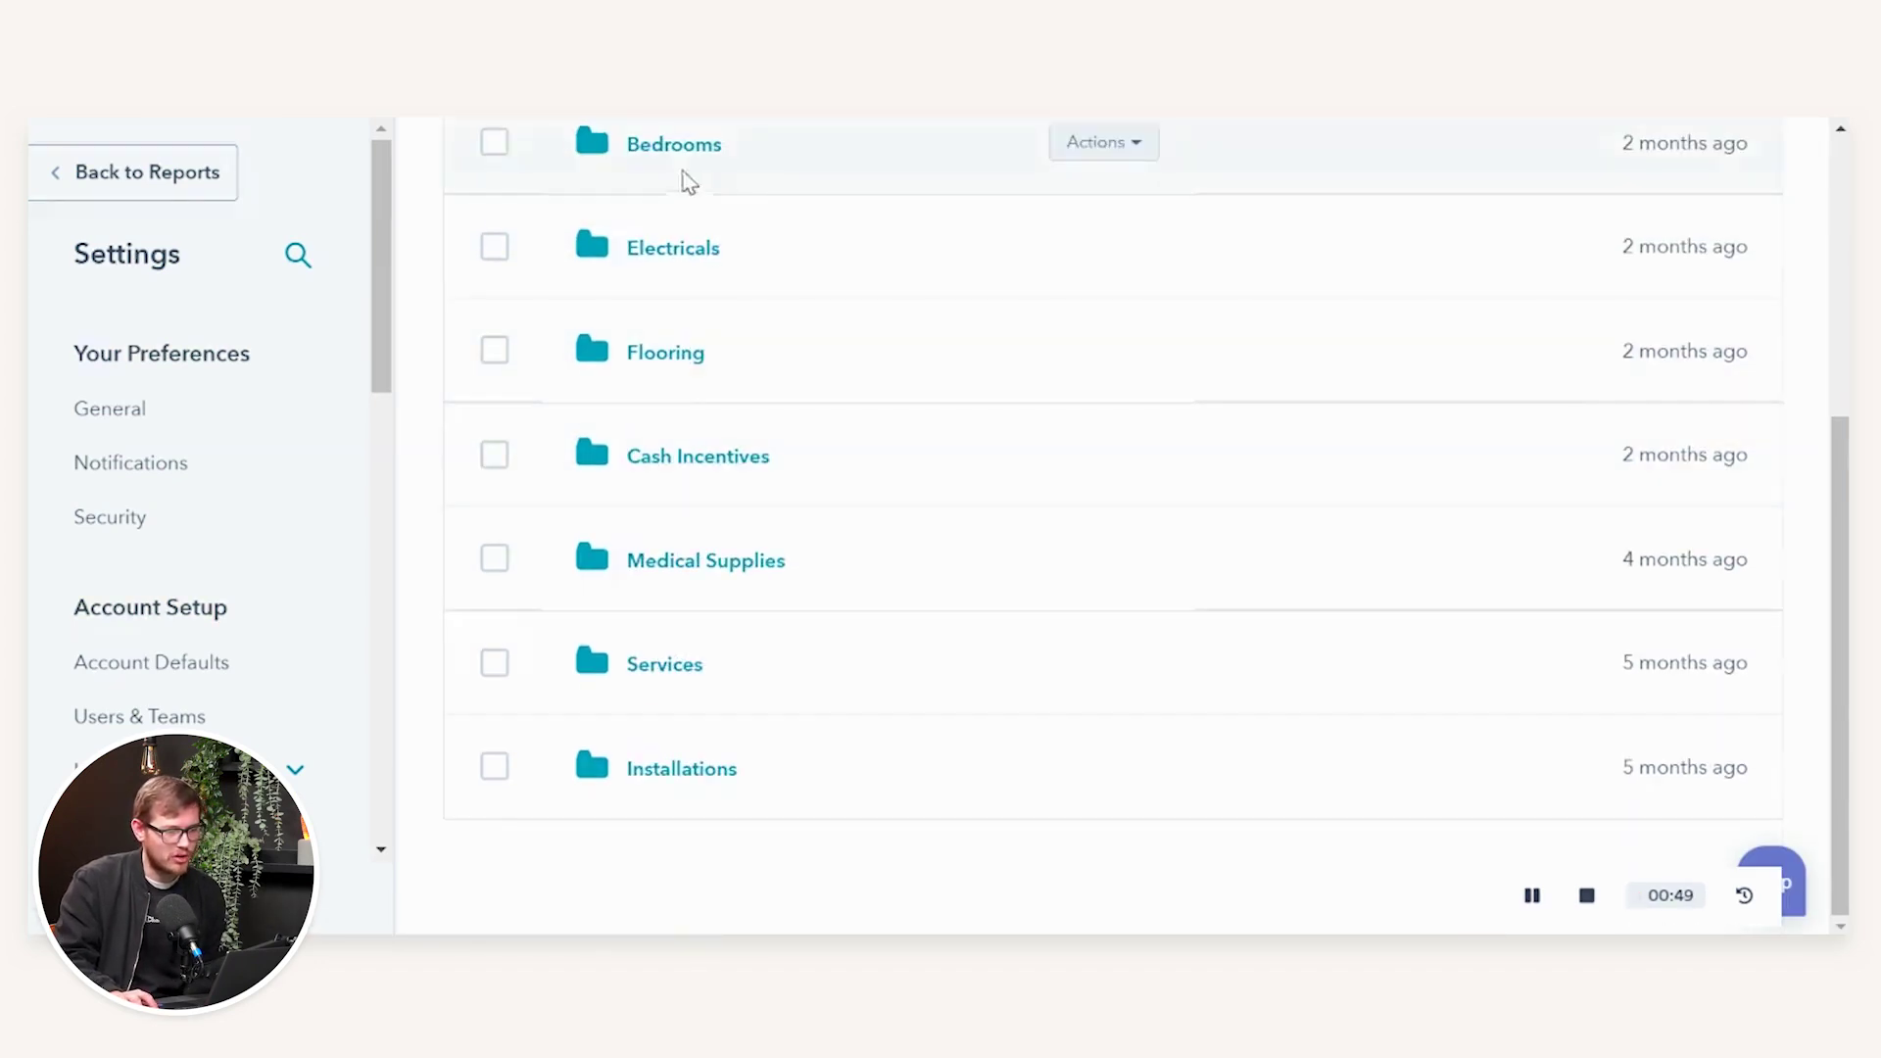
pyautogui.click(676, 145)
pyautogui.scroll(-4, 581, 526)
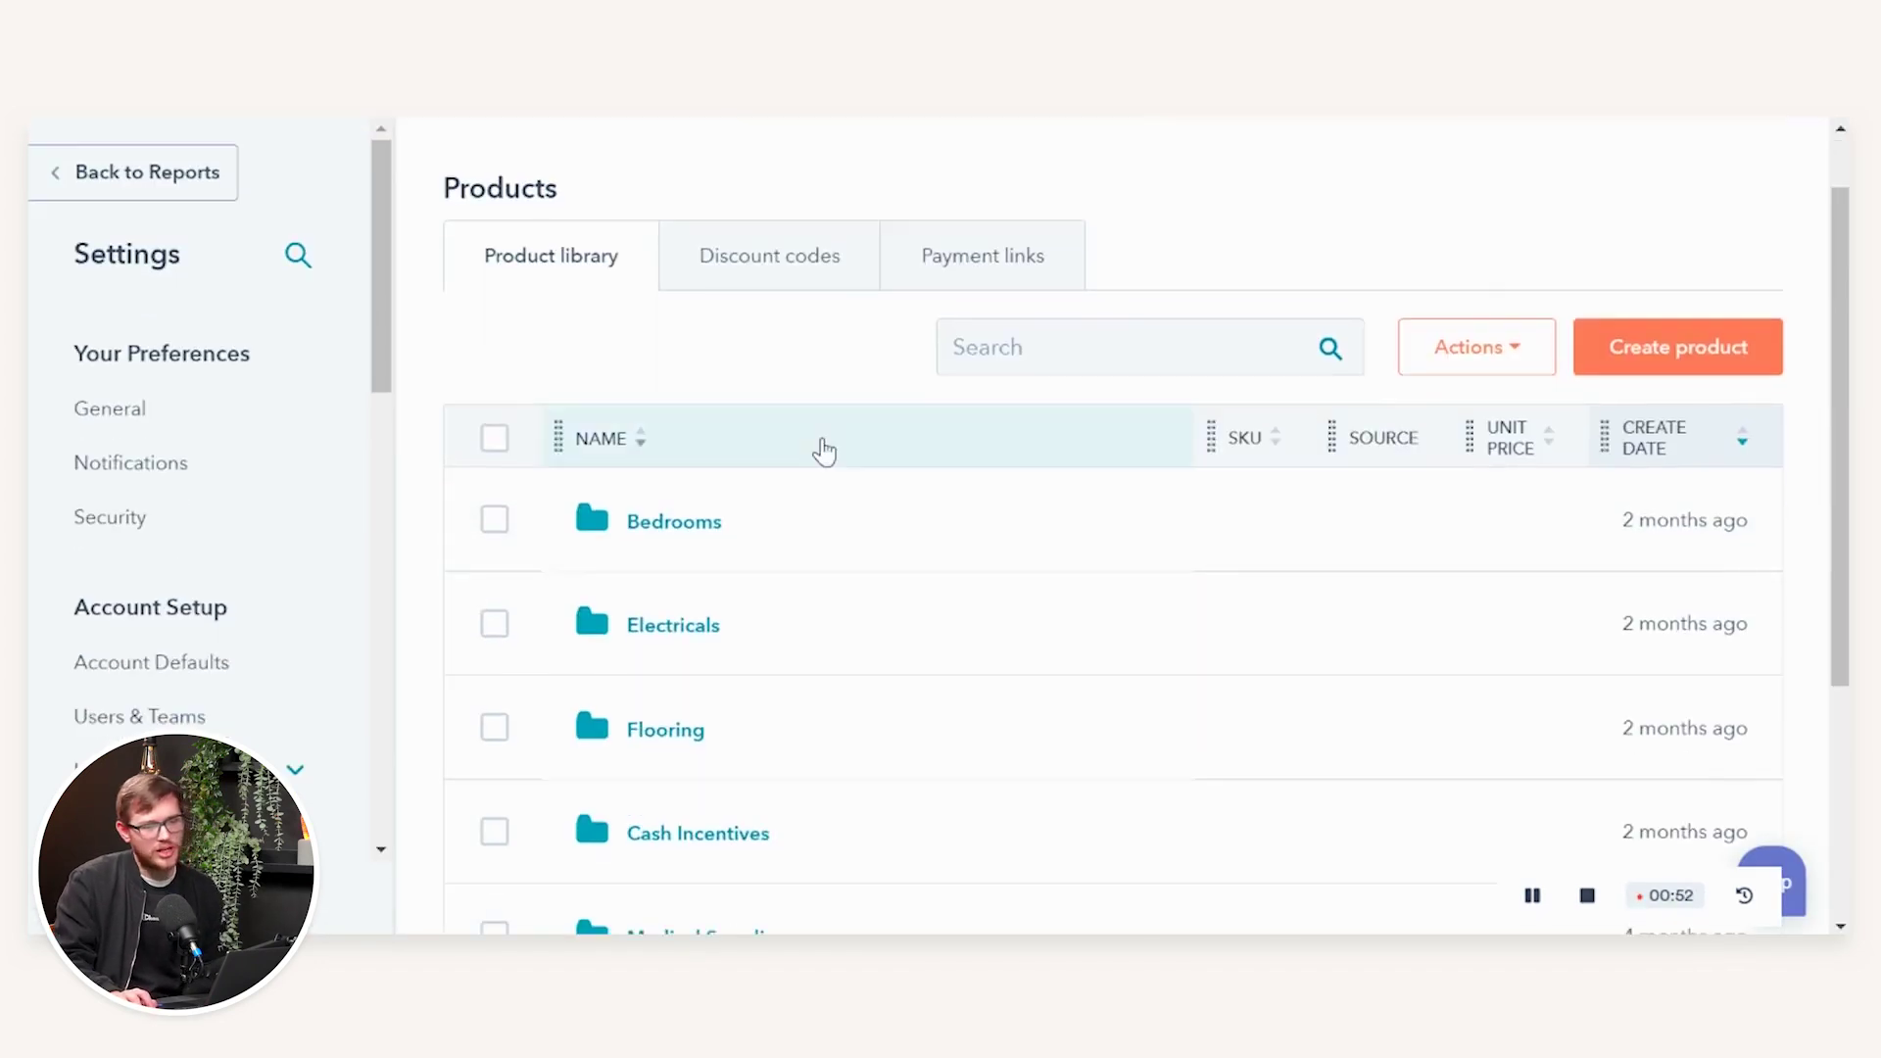
pyautogui.scroll(-2, 979, 361)
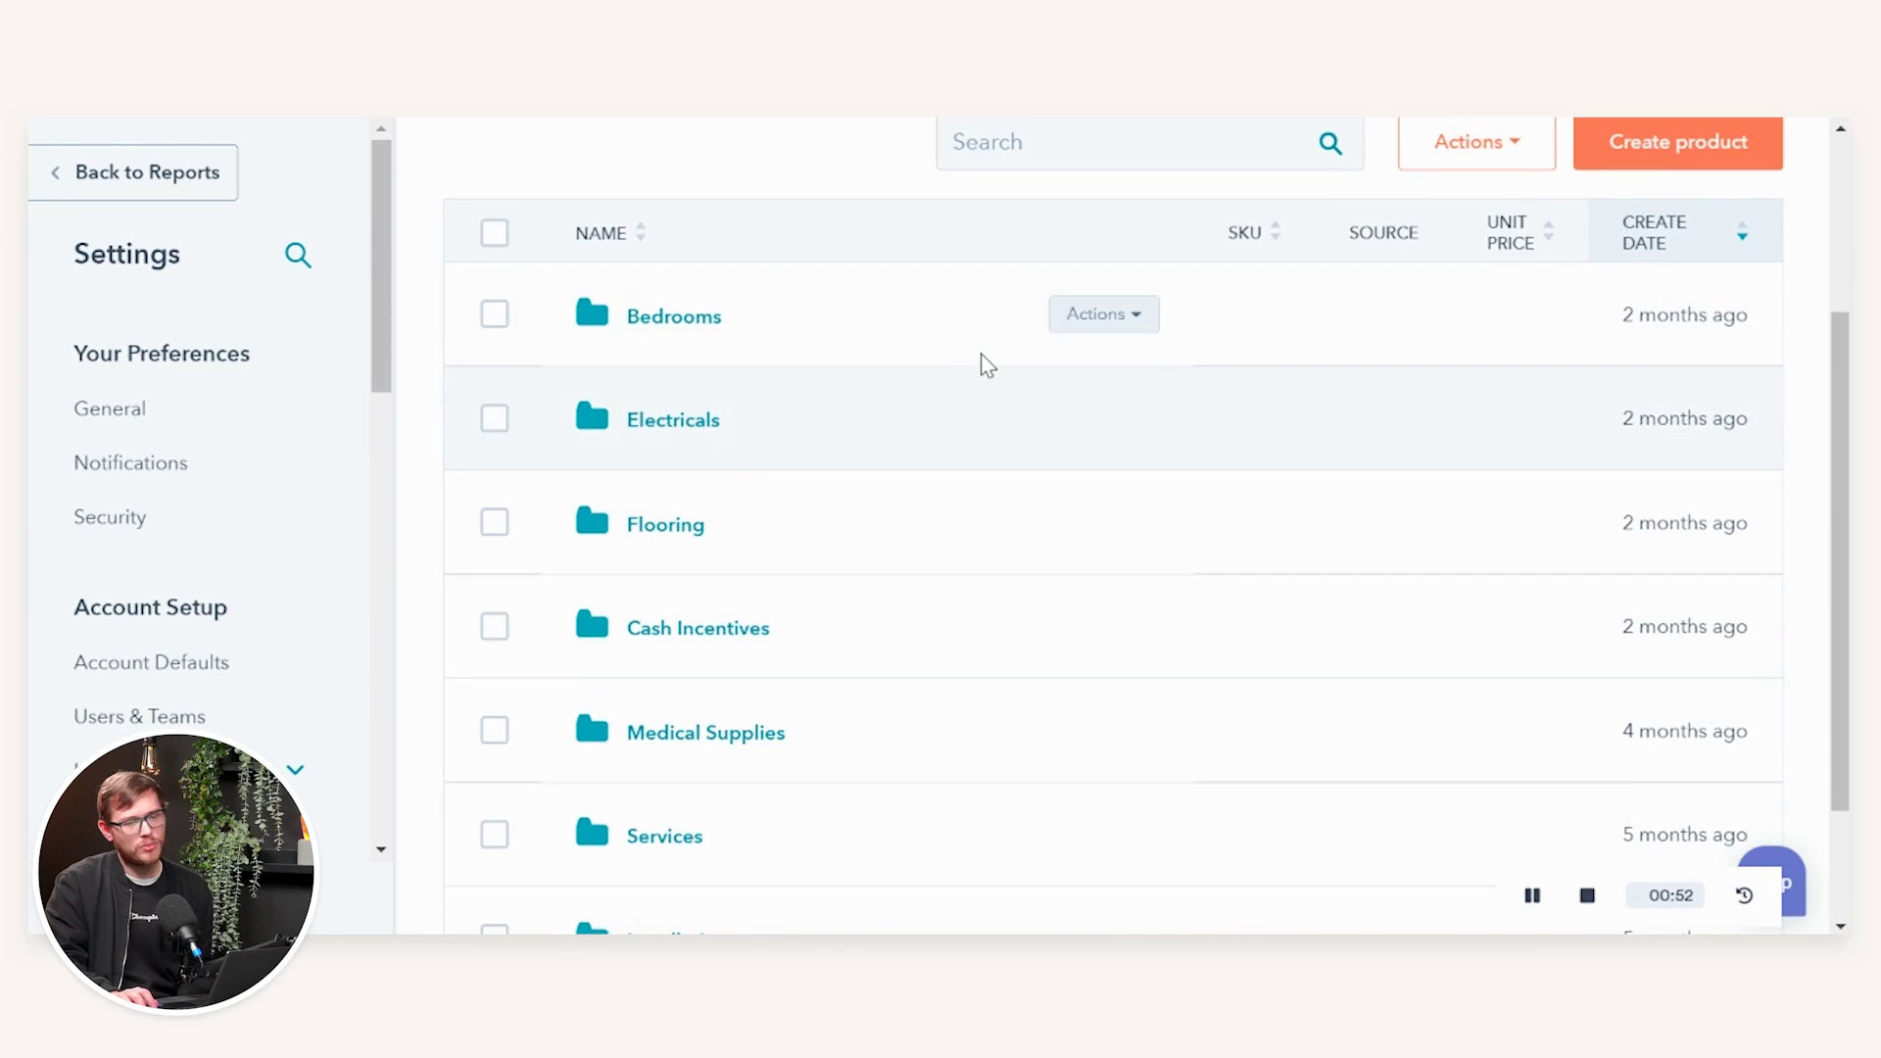
pyautogui.scroll(3, 980, 369)
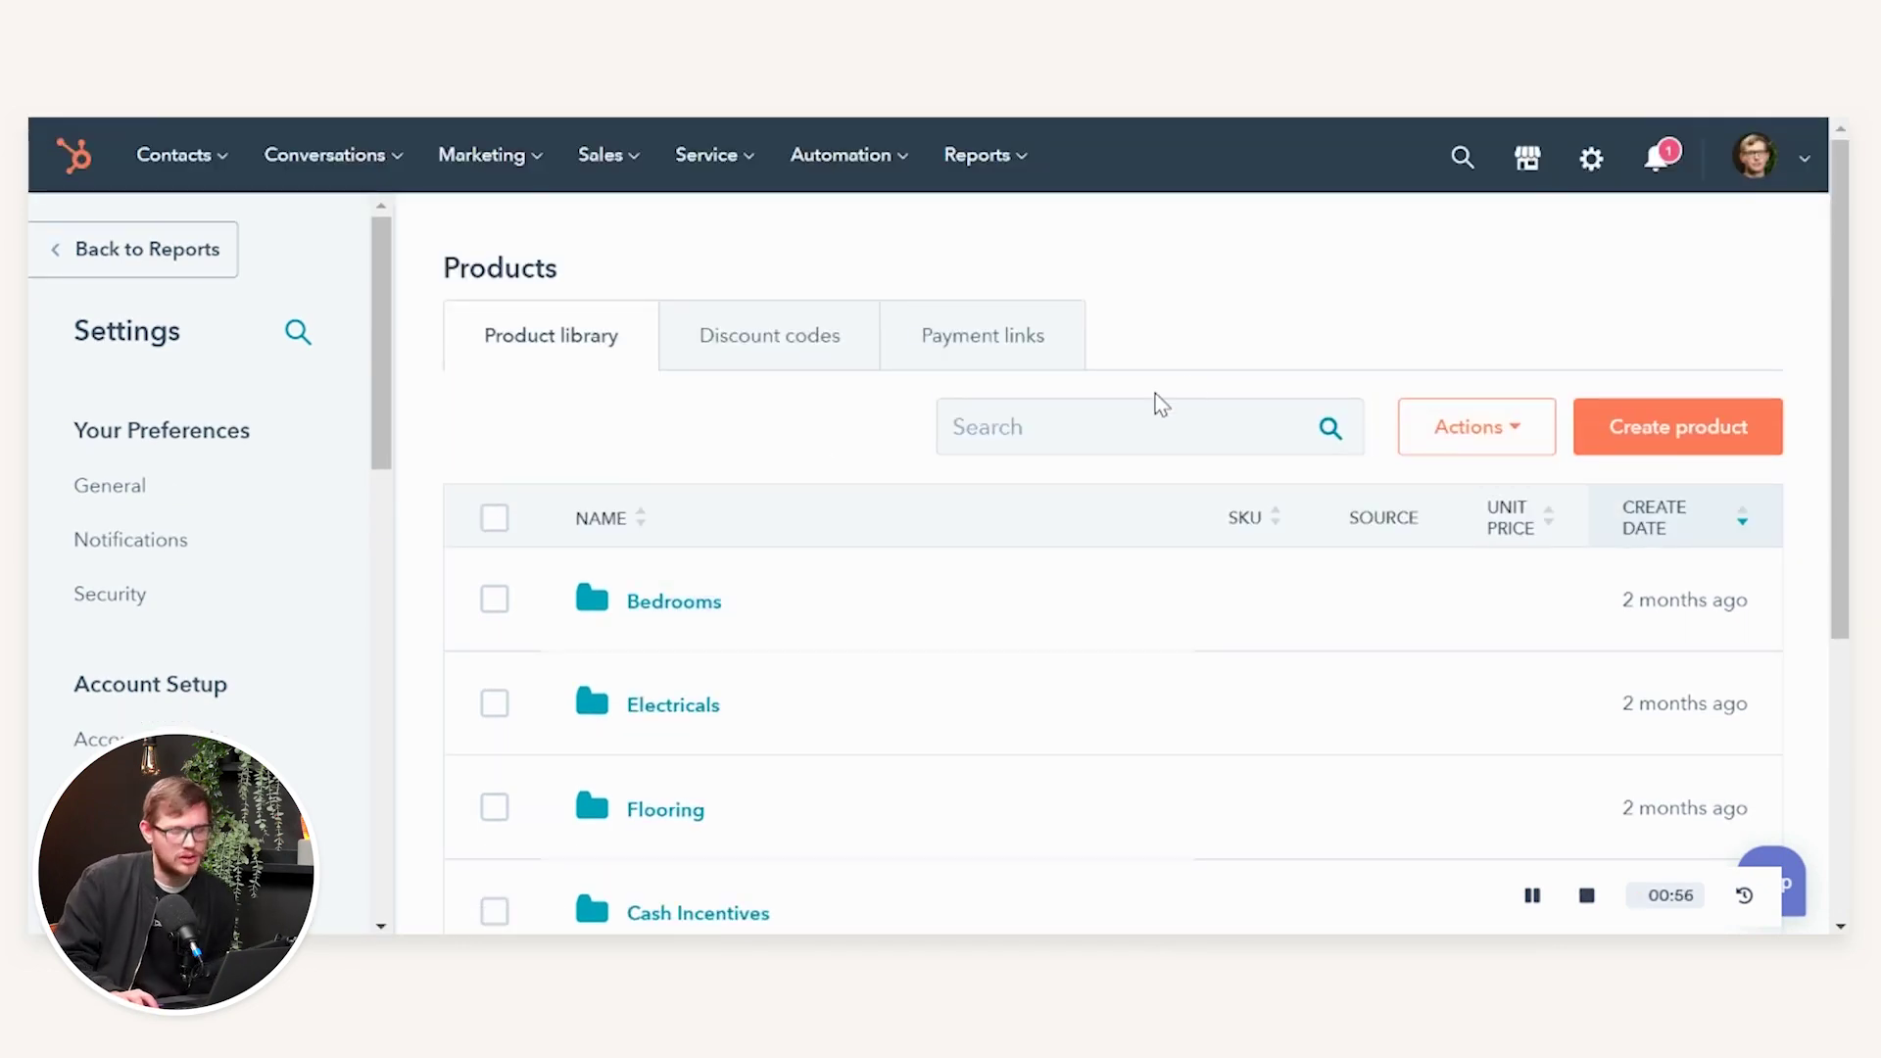
# Start a new product named Taps with product type Hardware and check the folder options.
pyautogui.click(1671, 434)
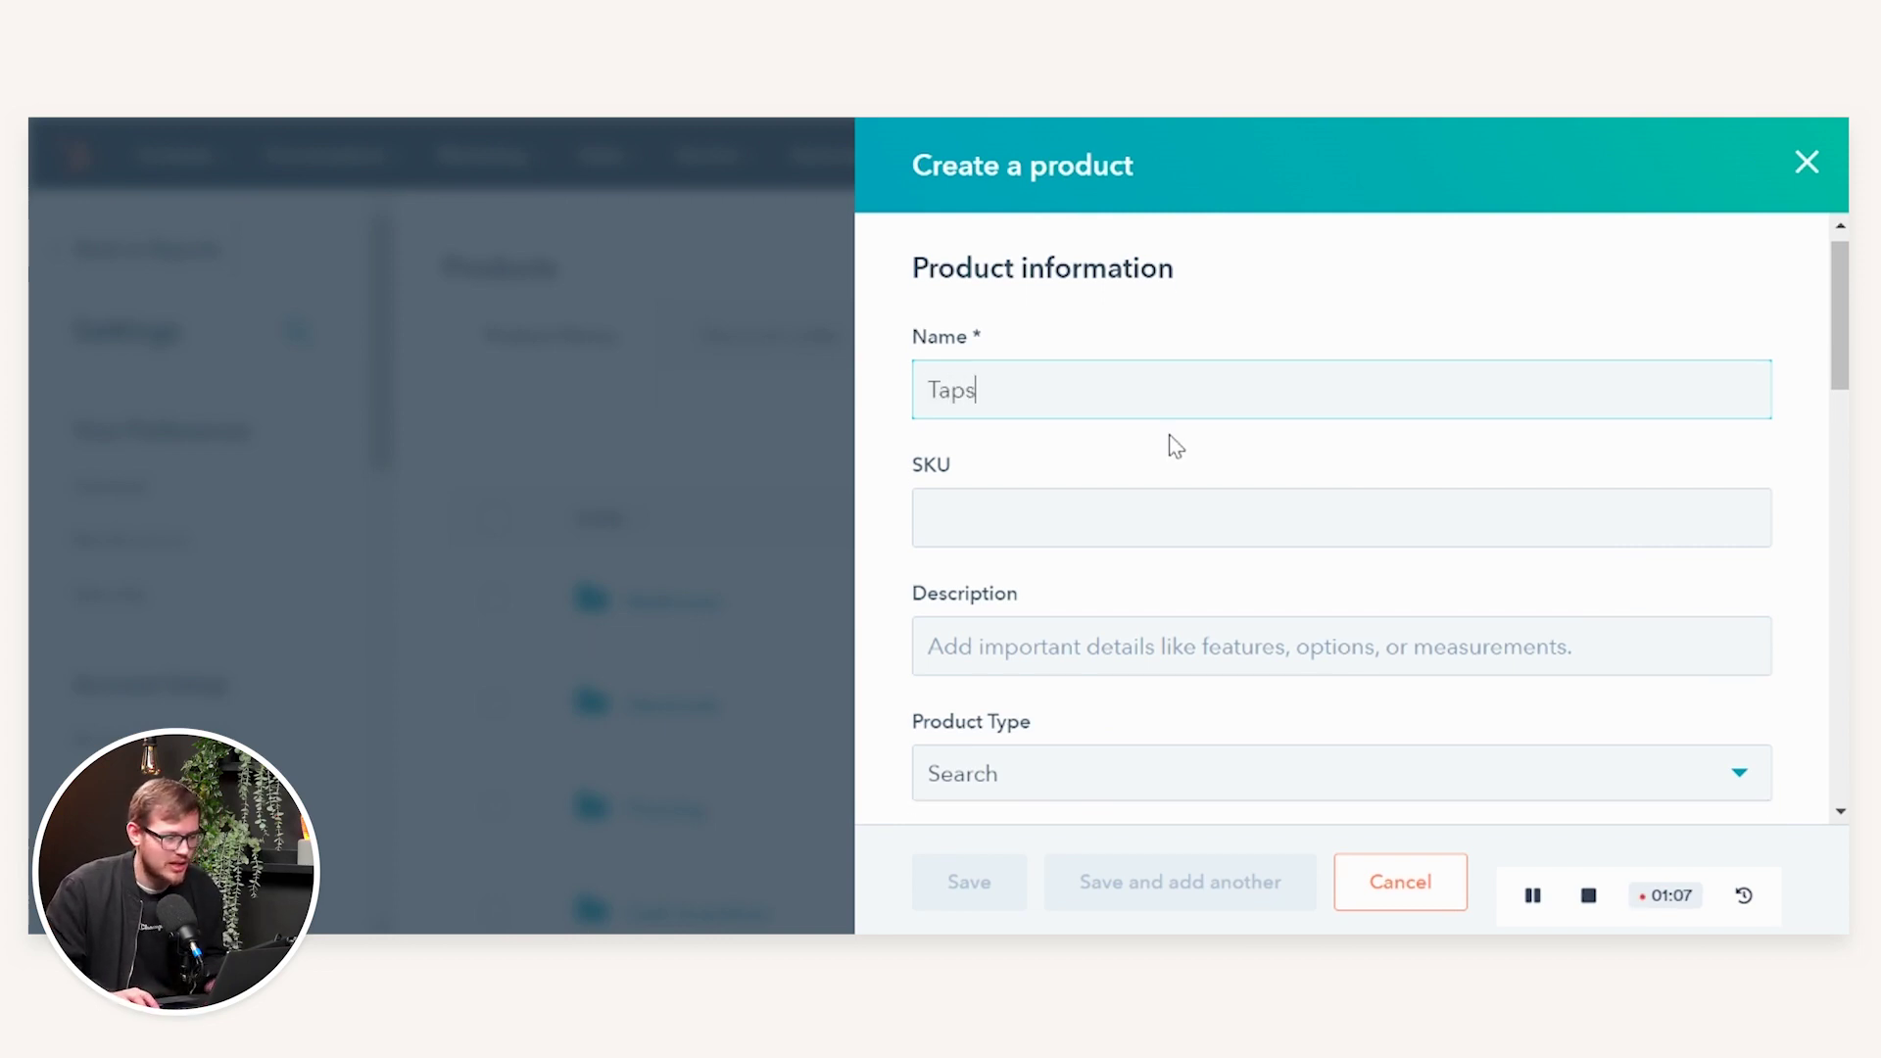
pyautogui.scroll(-3, 1127, 431)
pyautogui.click(1088, 509)
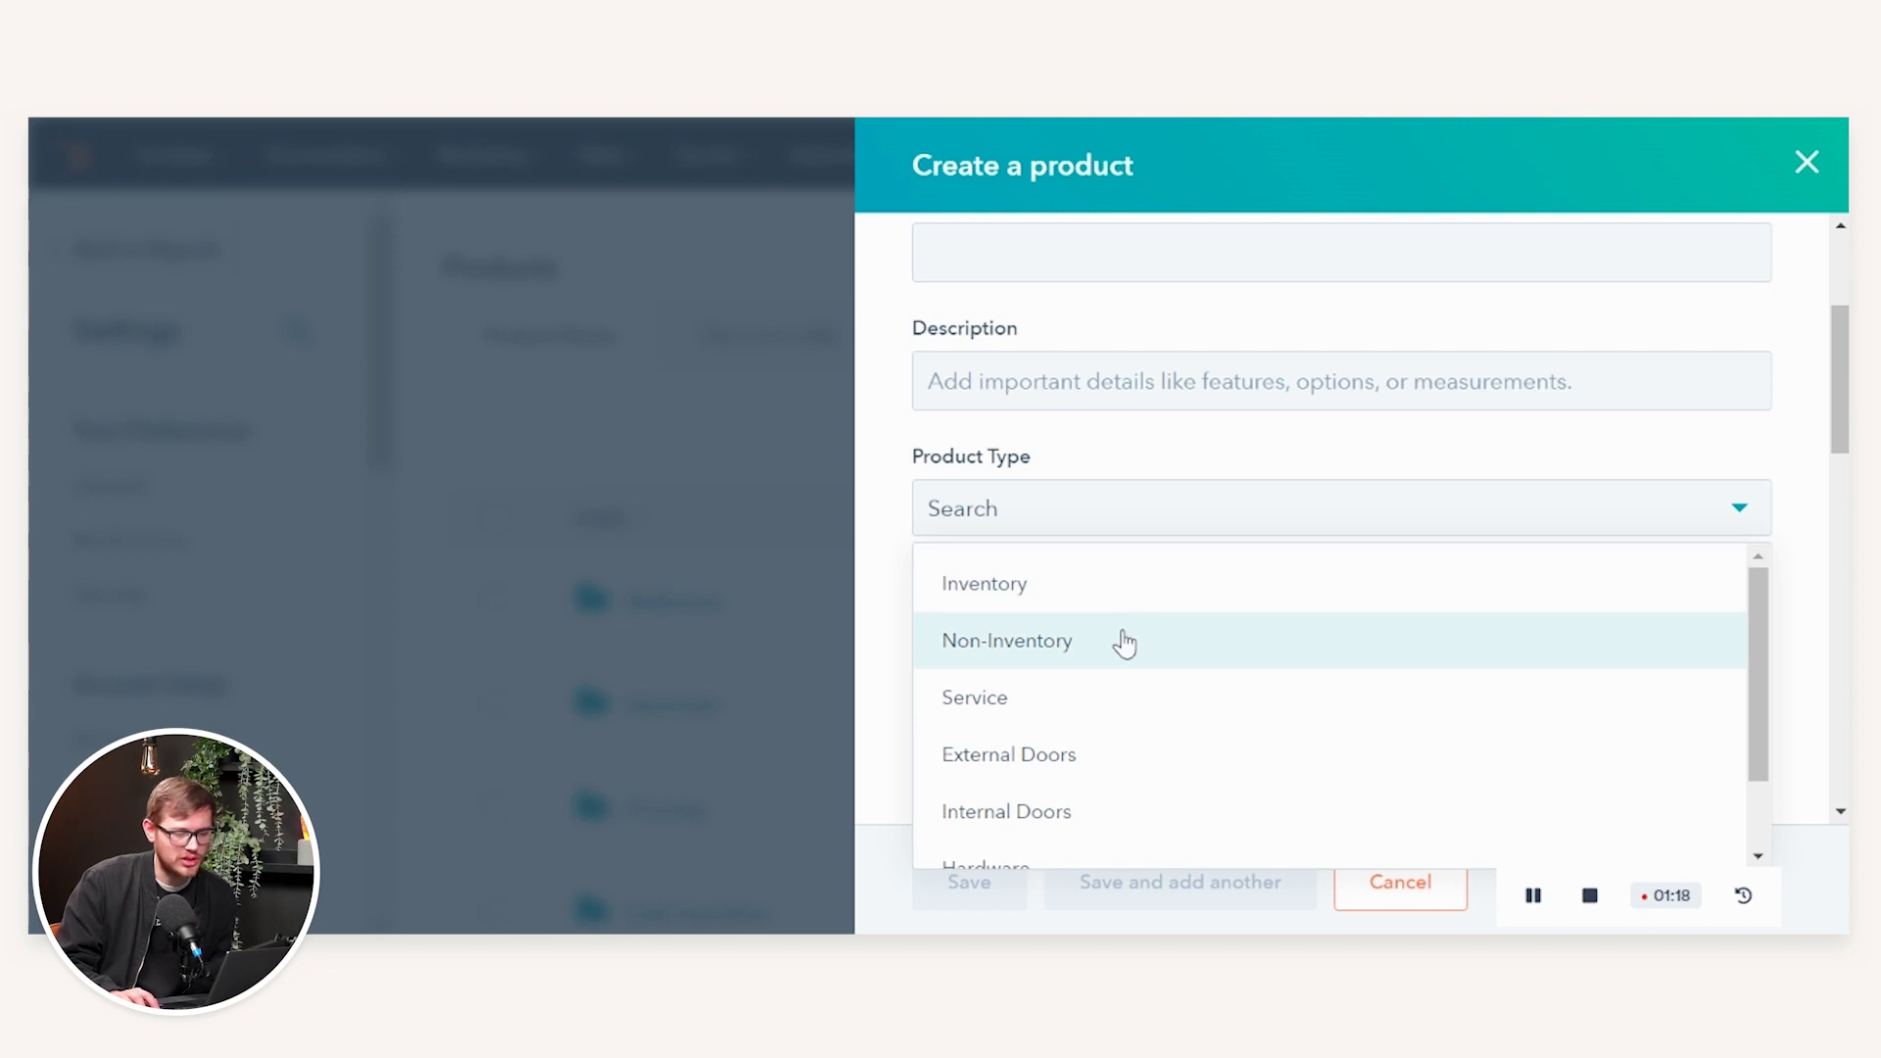
pyautogui.scroll(-2, 1117, 725)
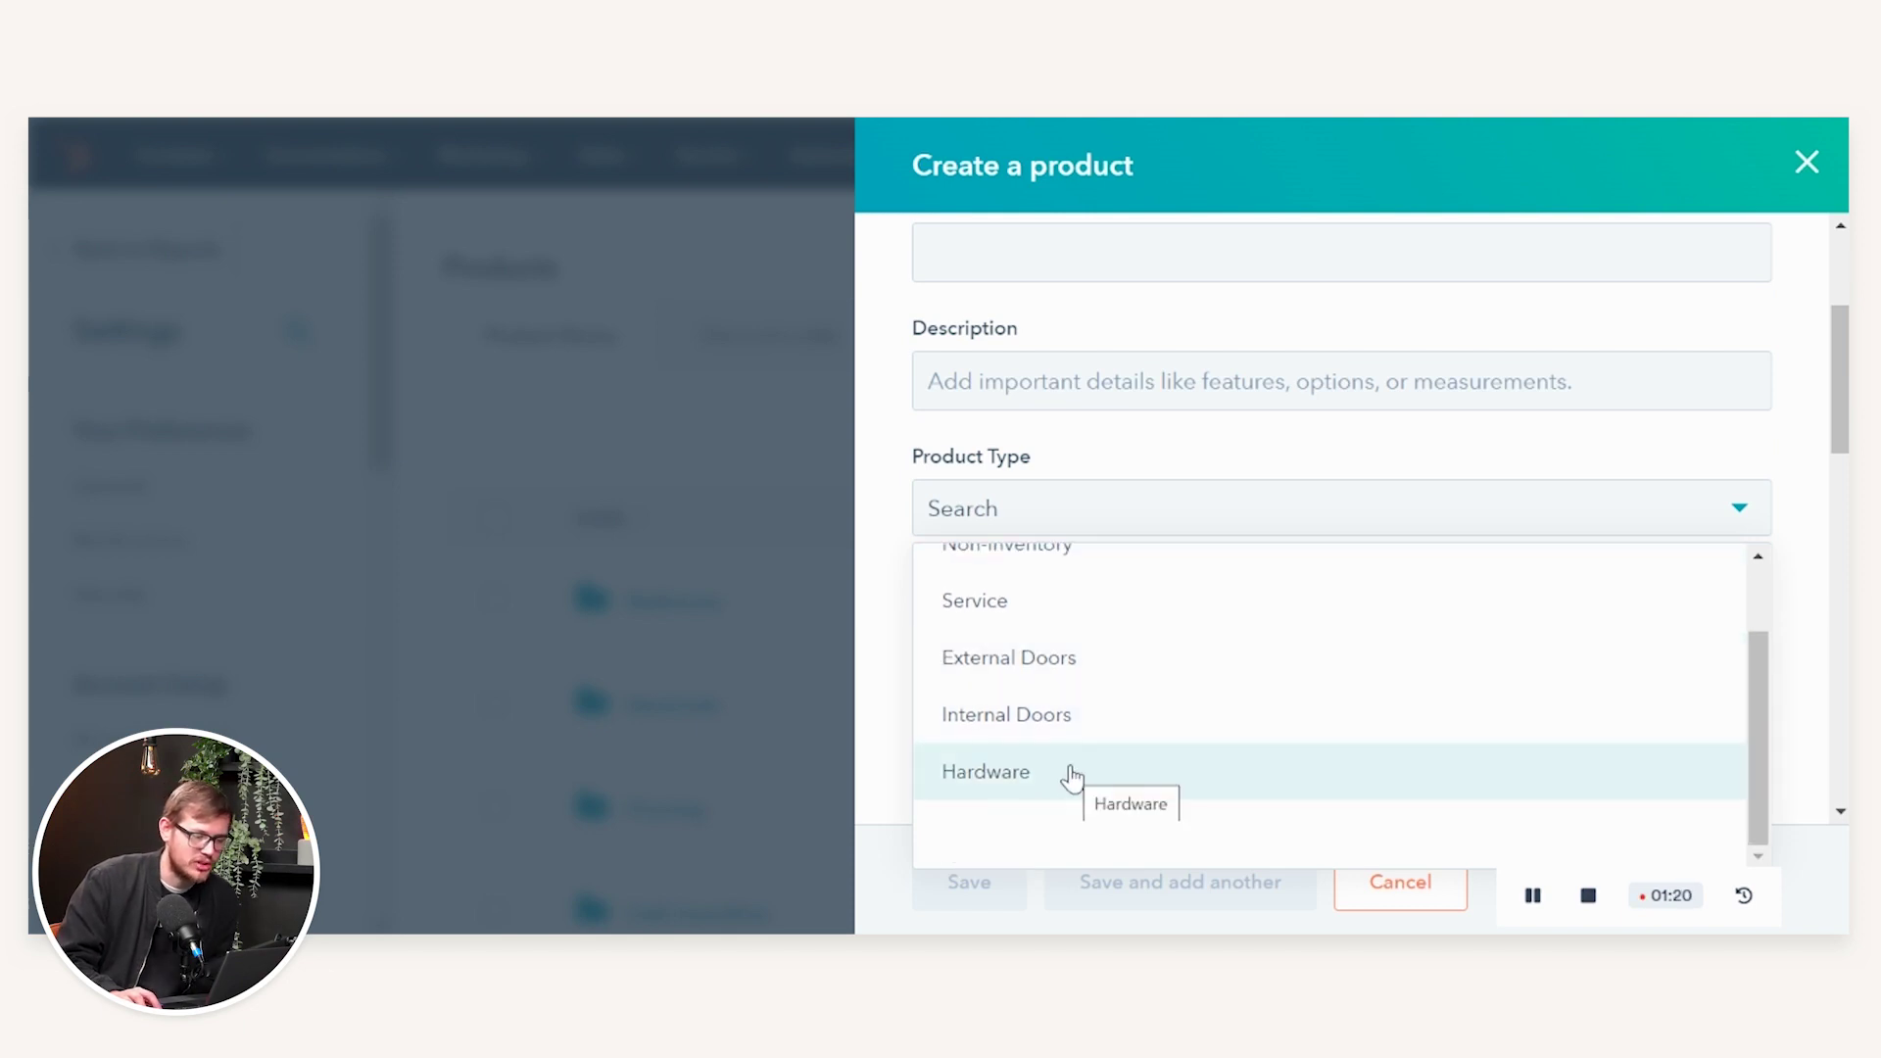
pyautogui.click(1072, 774)
pyautogui.scroll(-4, 1071, 765)
pyautogui.click(1037, 472)
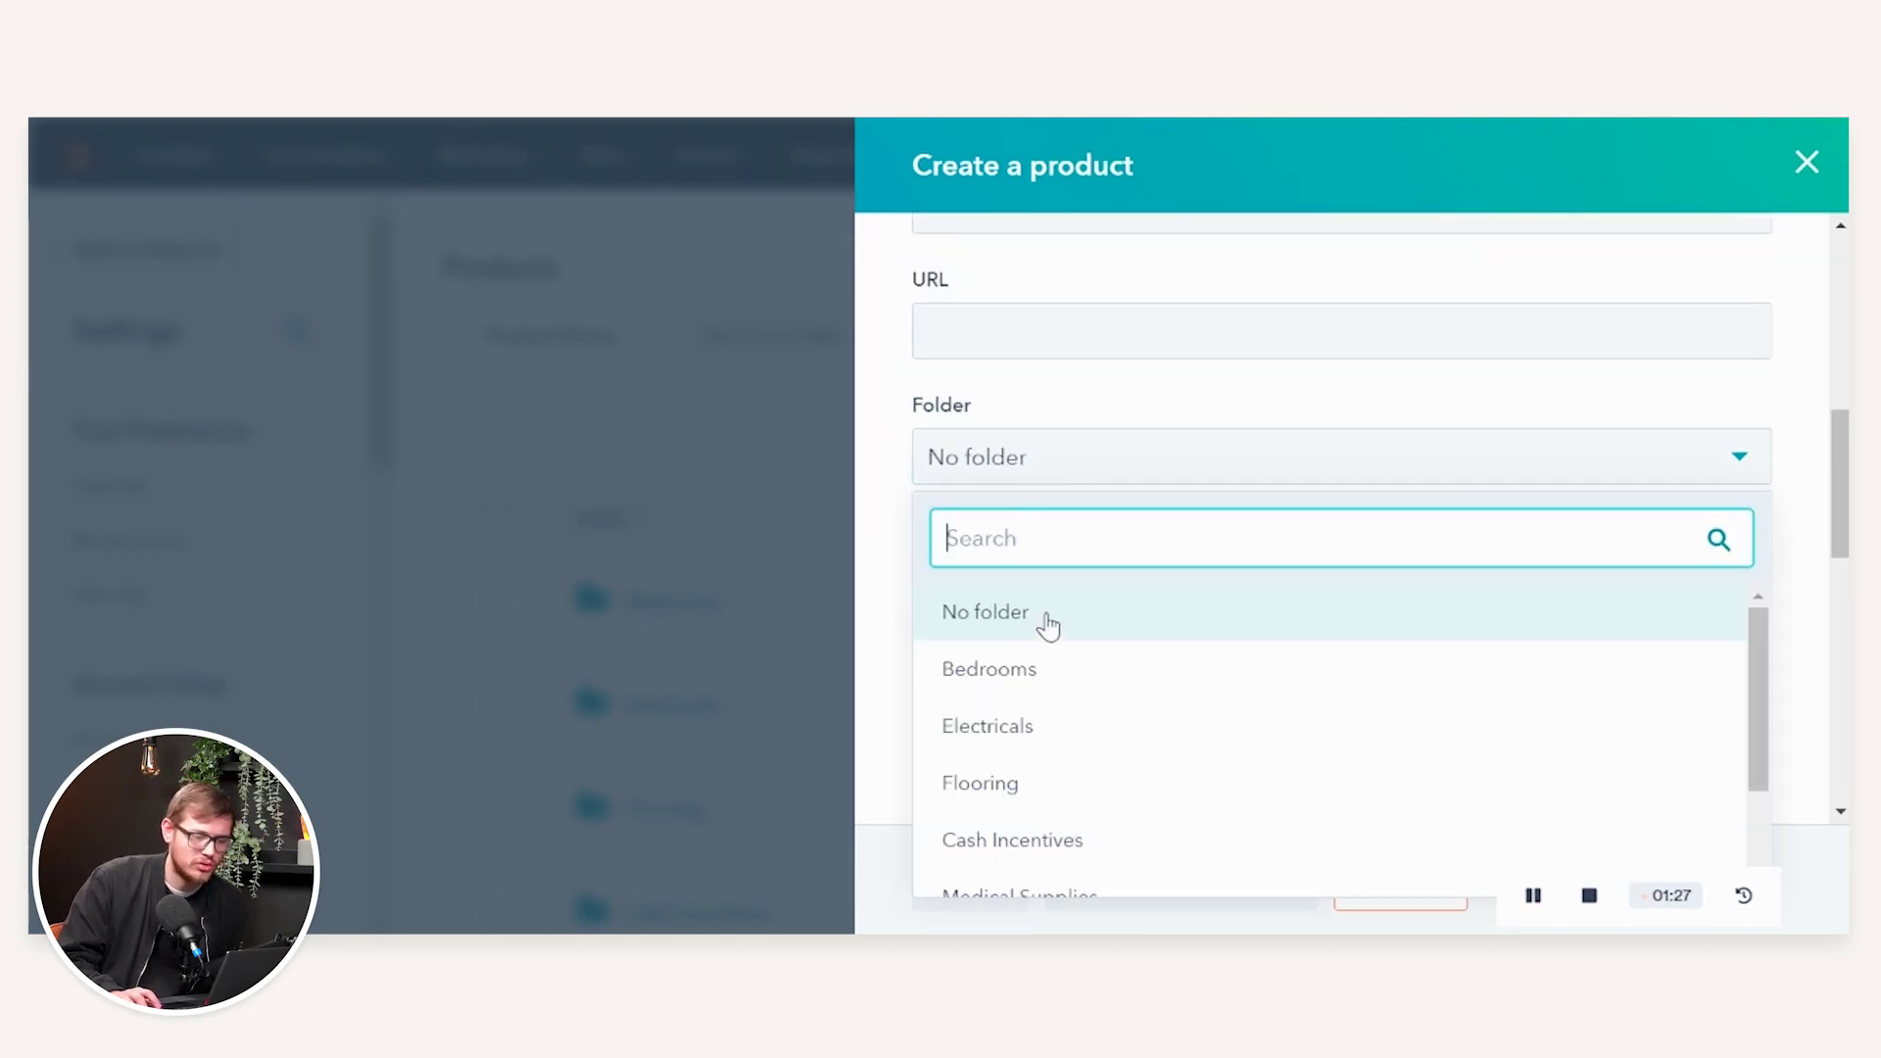
pyautogui.scroll(-2, 1077, 669)
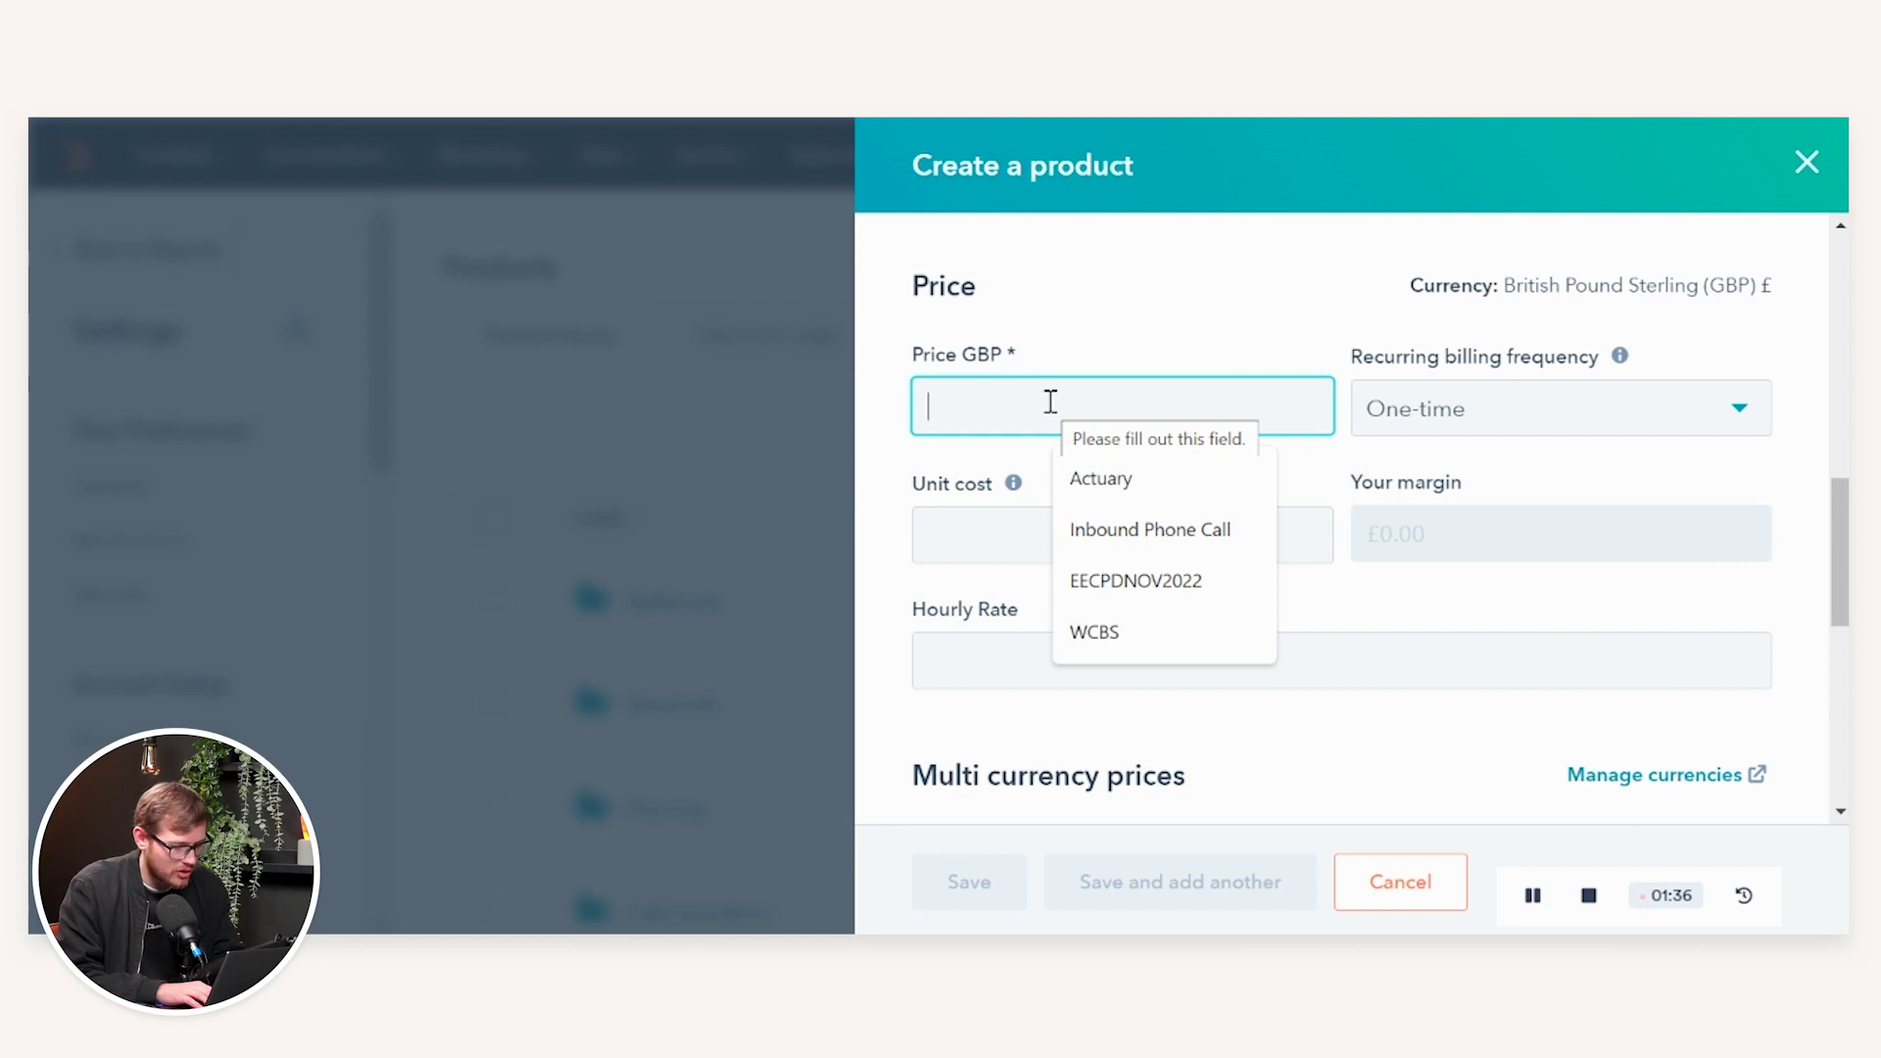
# Enter a £50 price and a £30 unit cost for Taps.
pyautogui.write('50')
pyautogui.click(1460, 414)
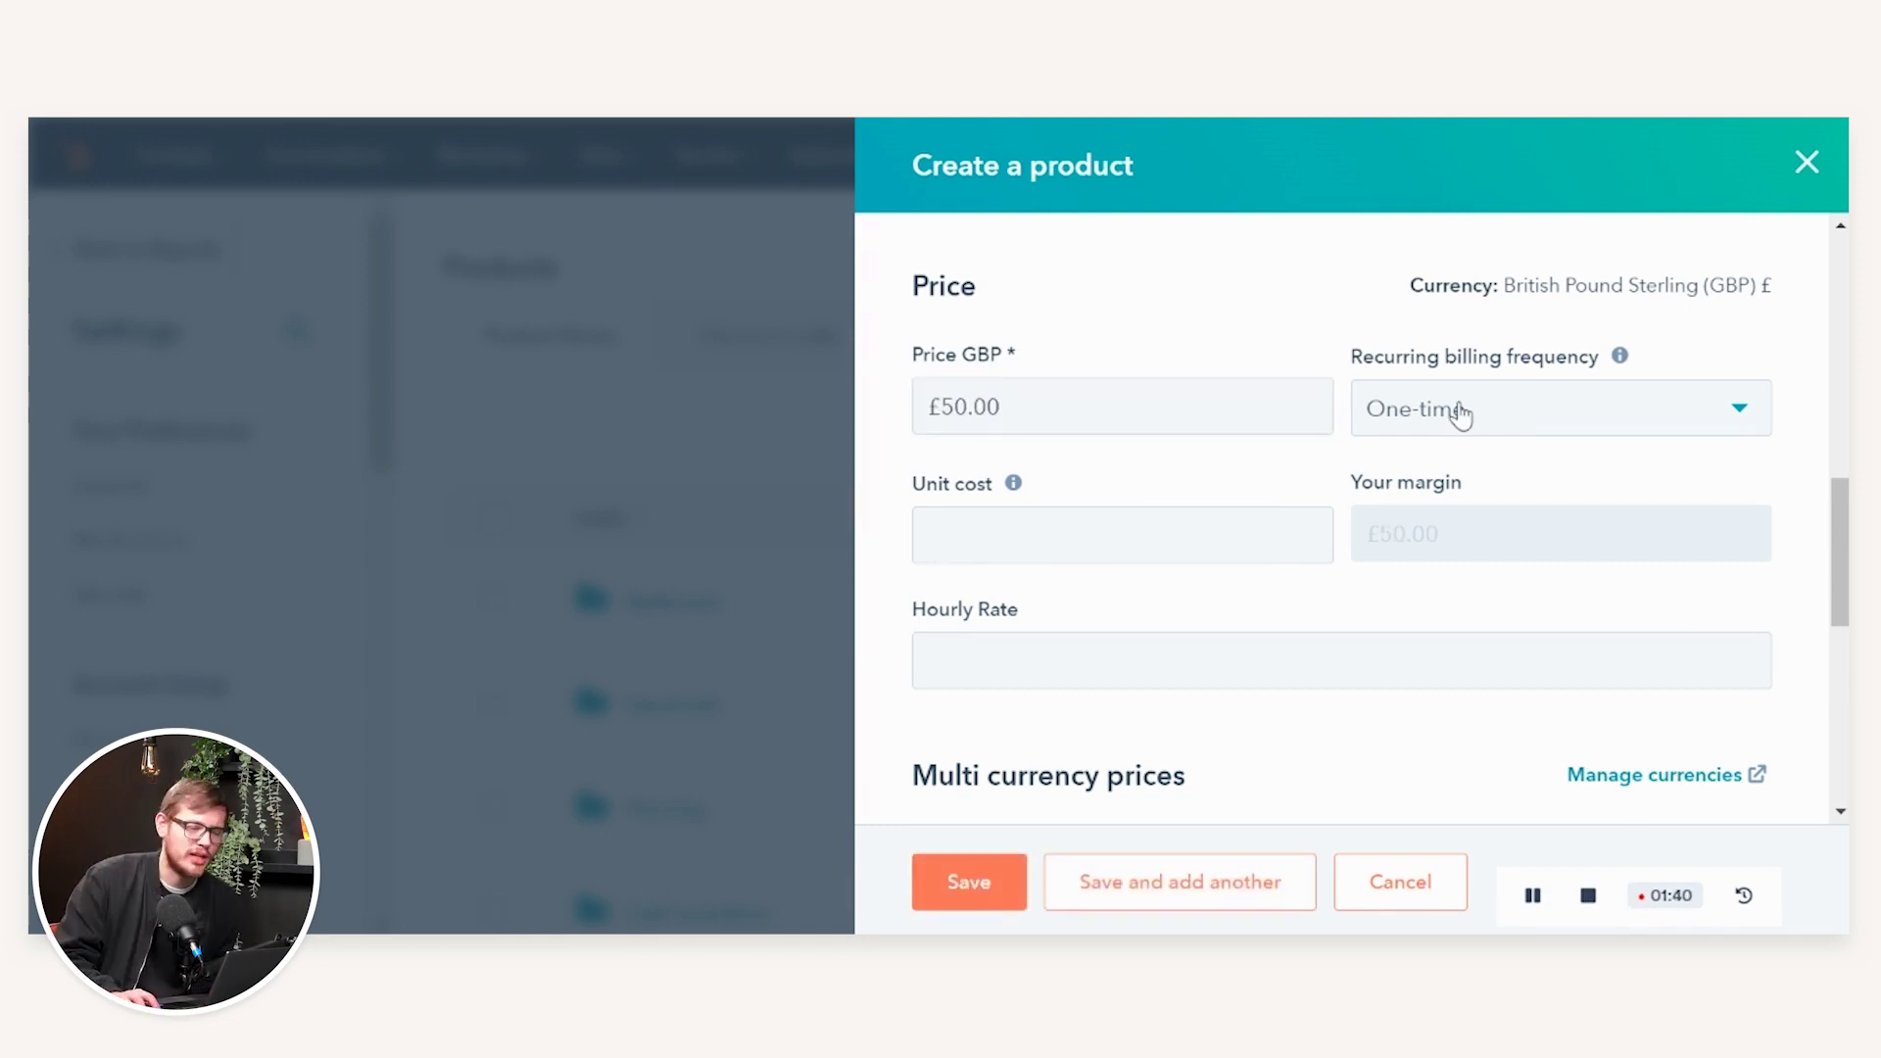
pyautogui.click(1460, 415)
pyautogui.click(1075, 548)
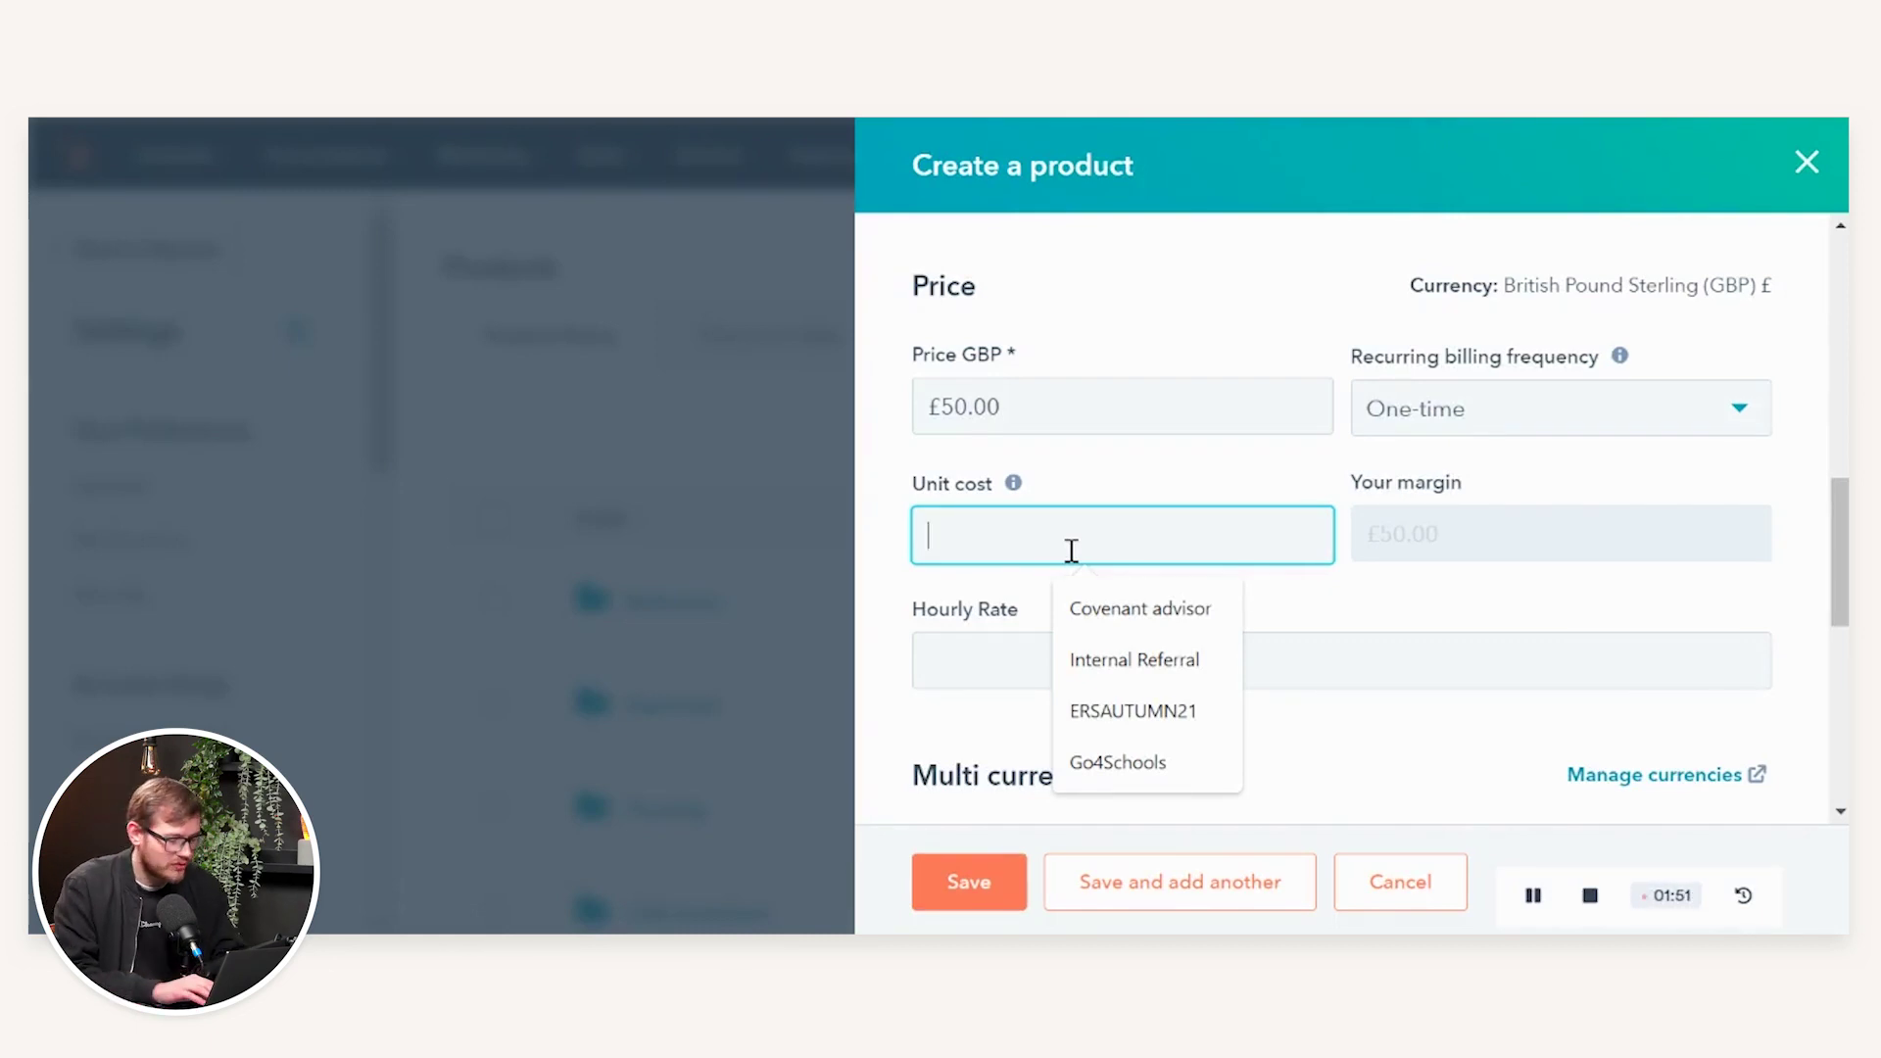
pyautogui.write('30')
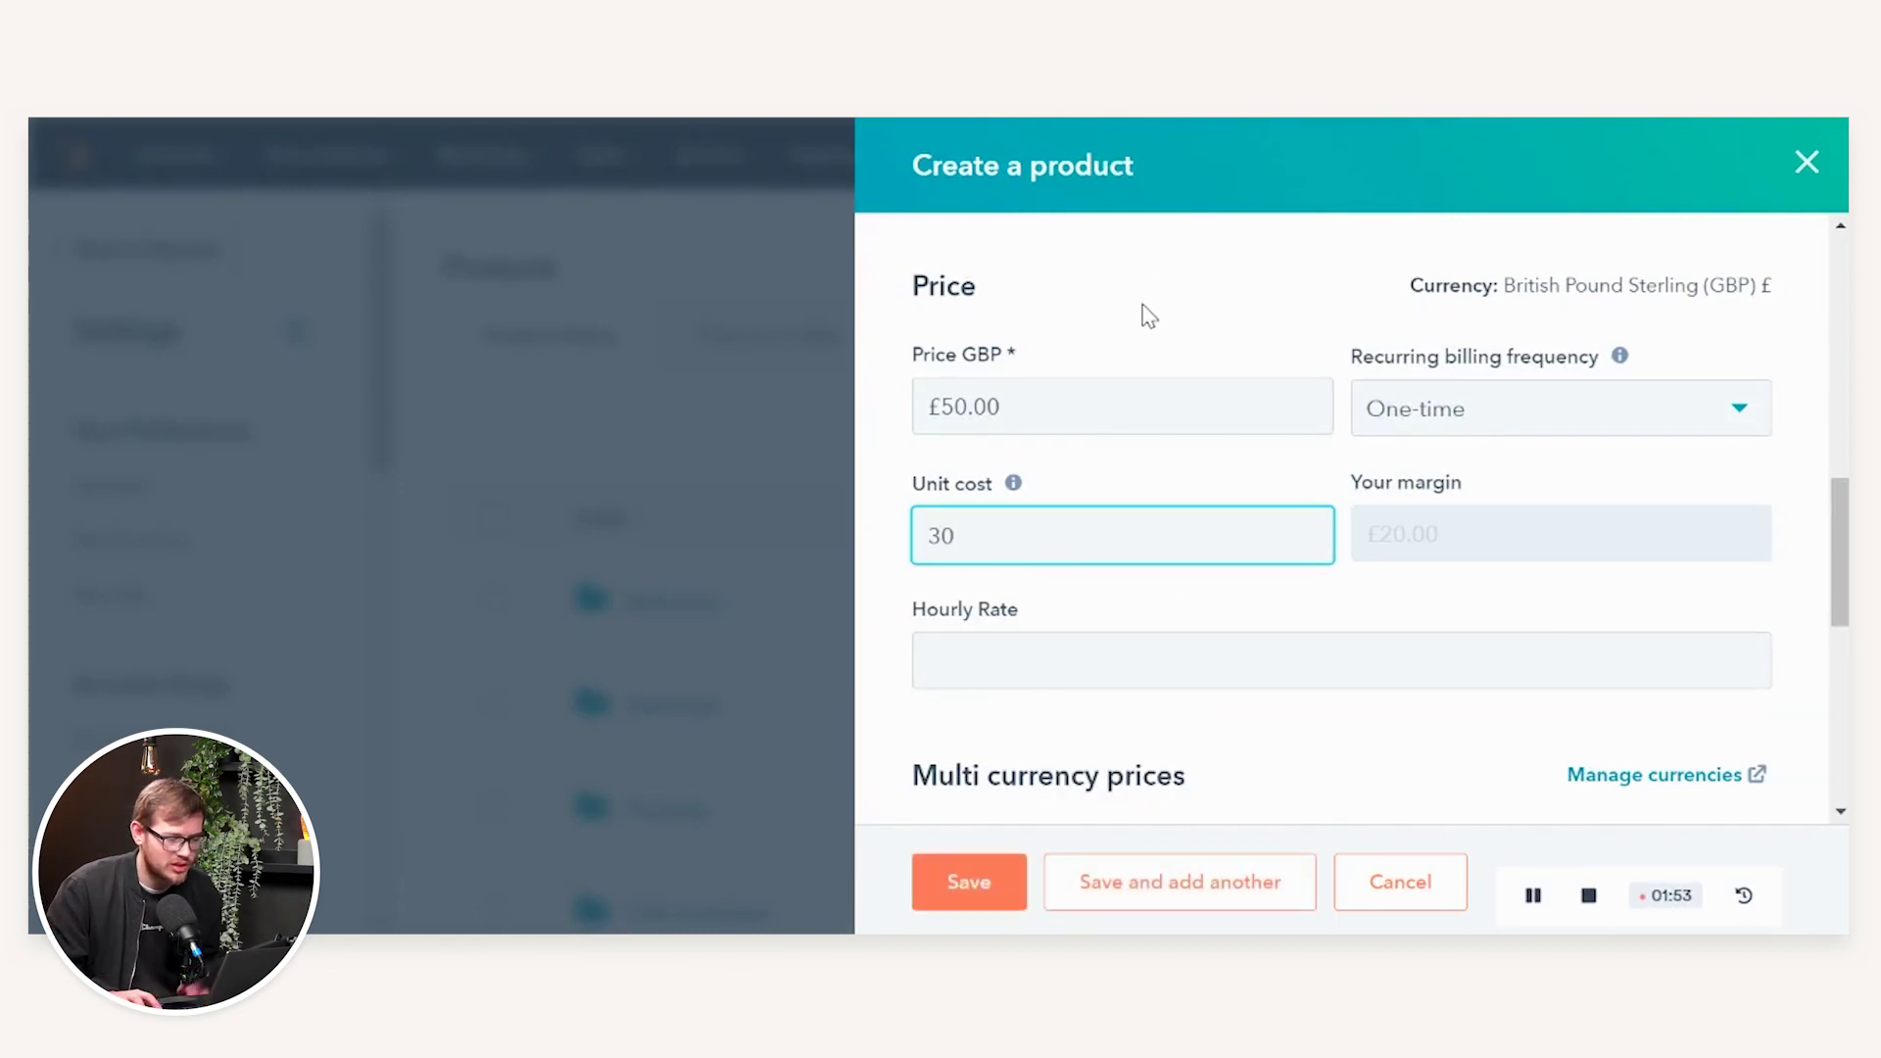
pyautogui.click(1180, 269)
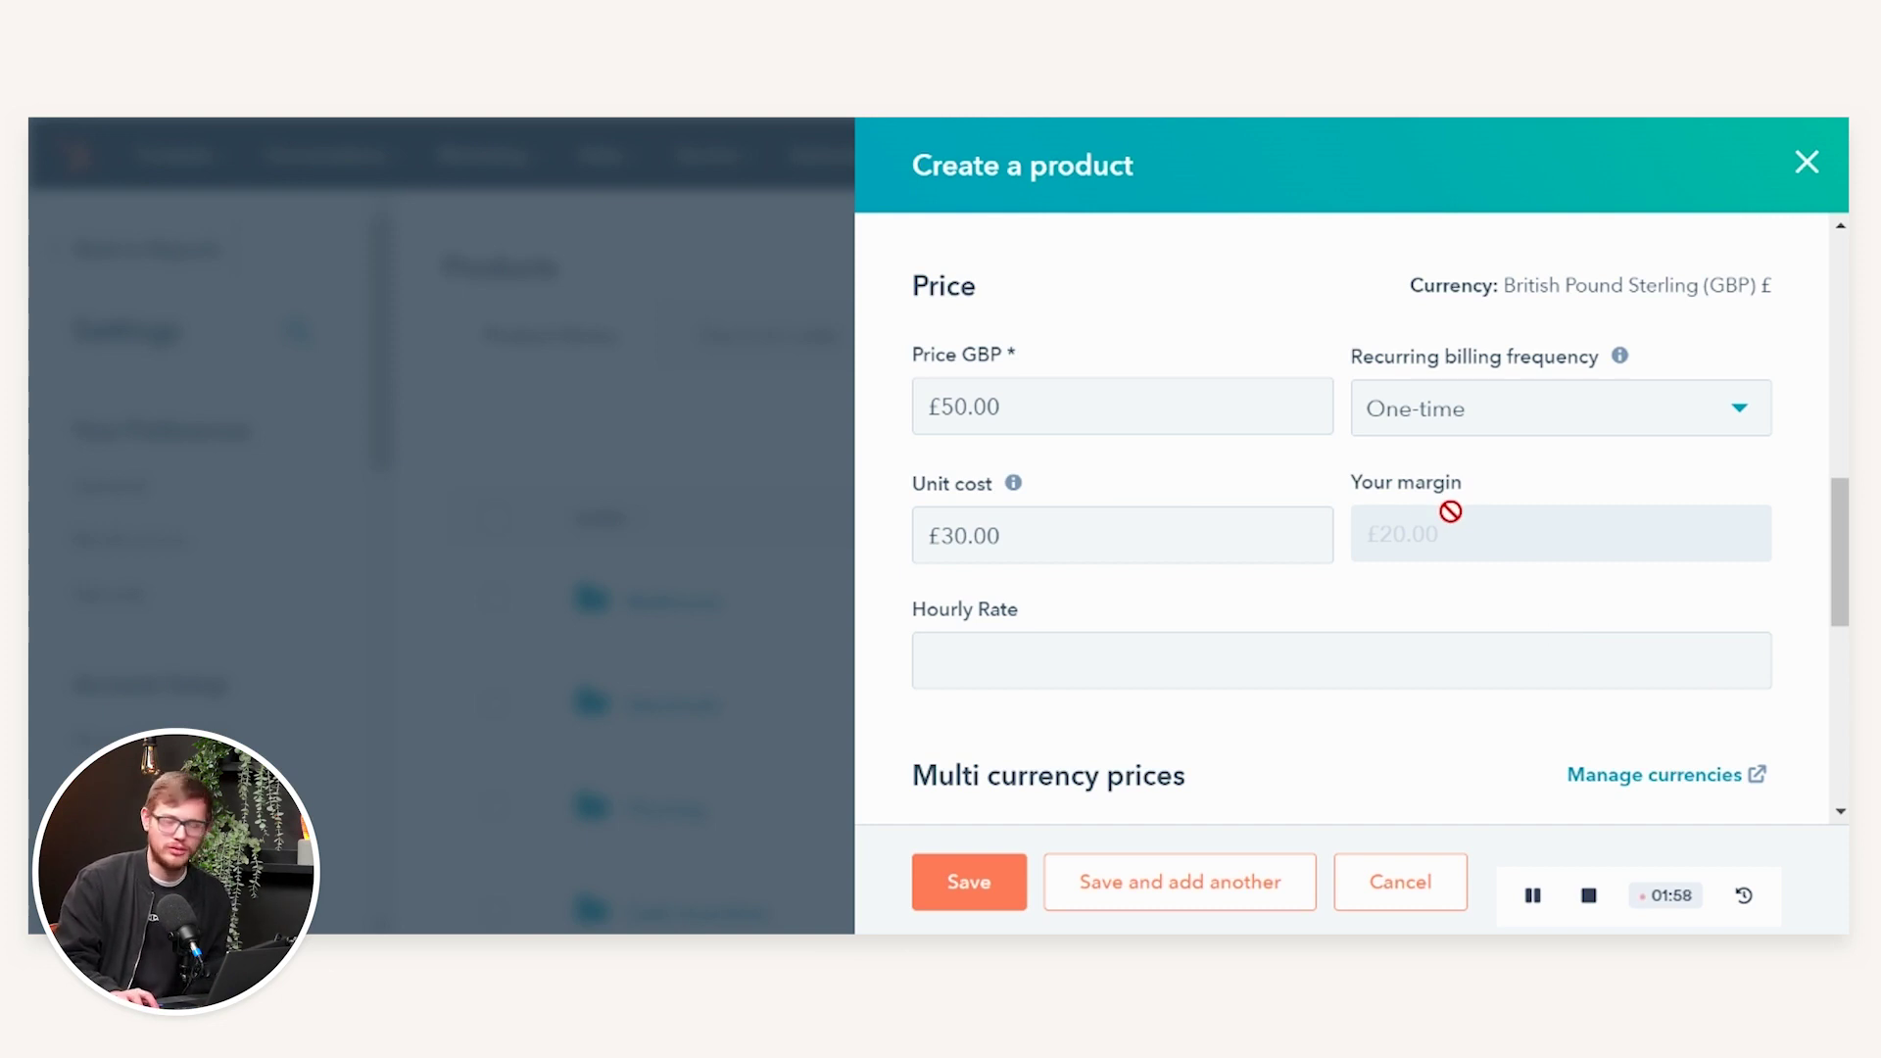
# Check the billing term in months and save the Taps product.
pyautogui.scroll(-6, 1396, 537)
pyautogui.scroll(2, 1155, 432)
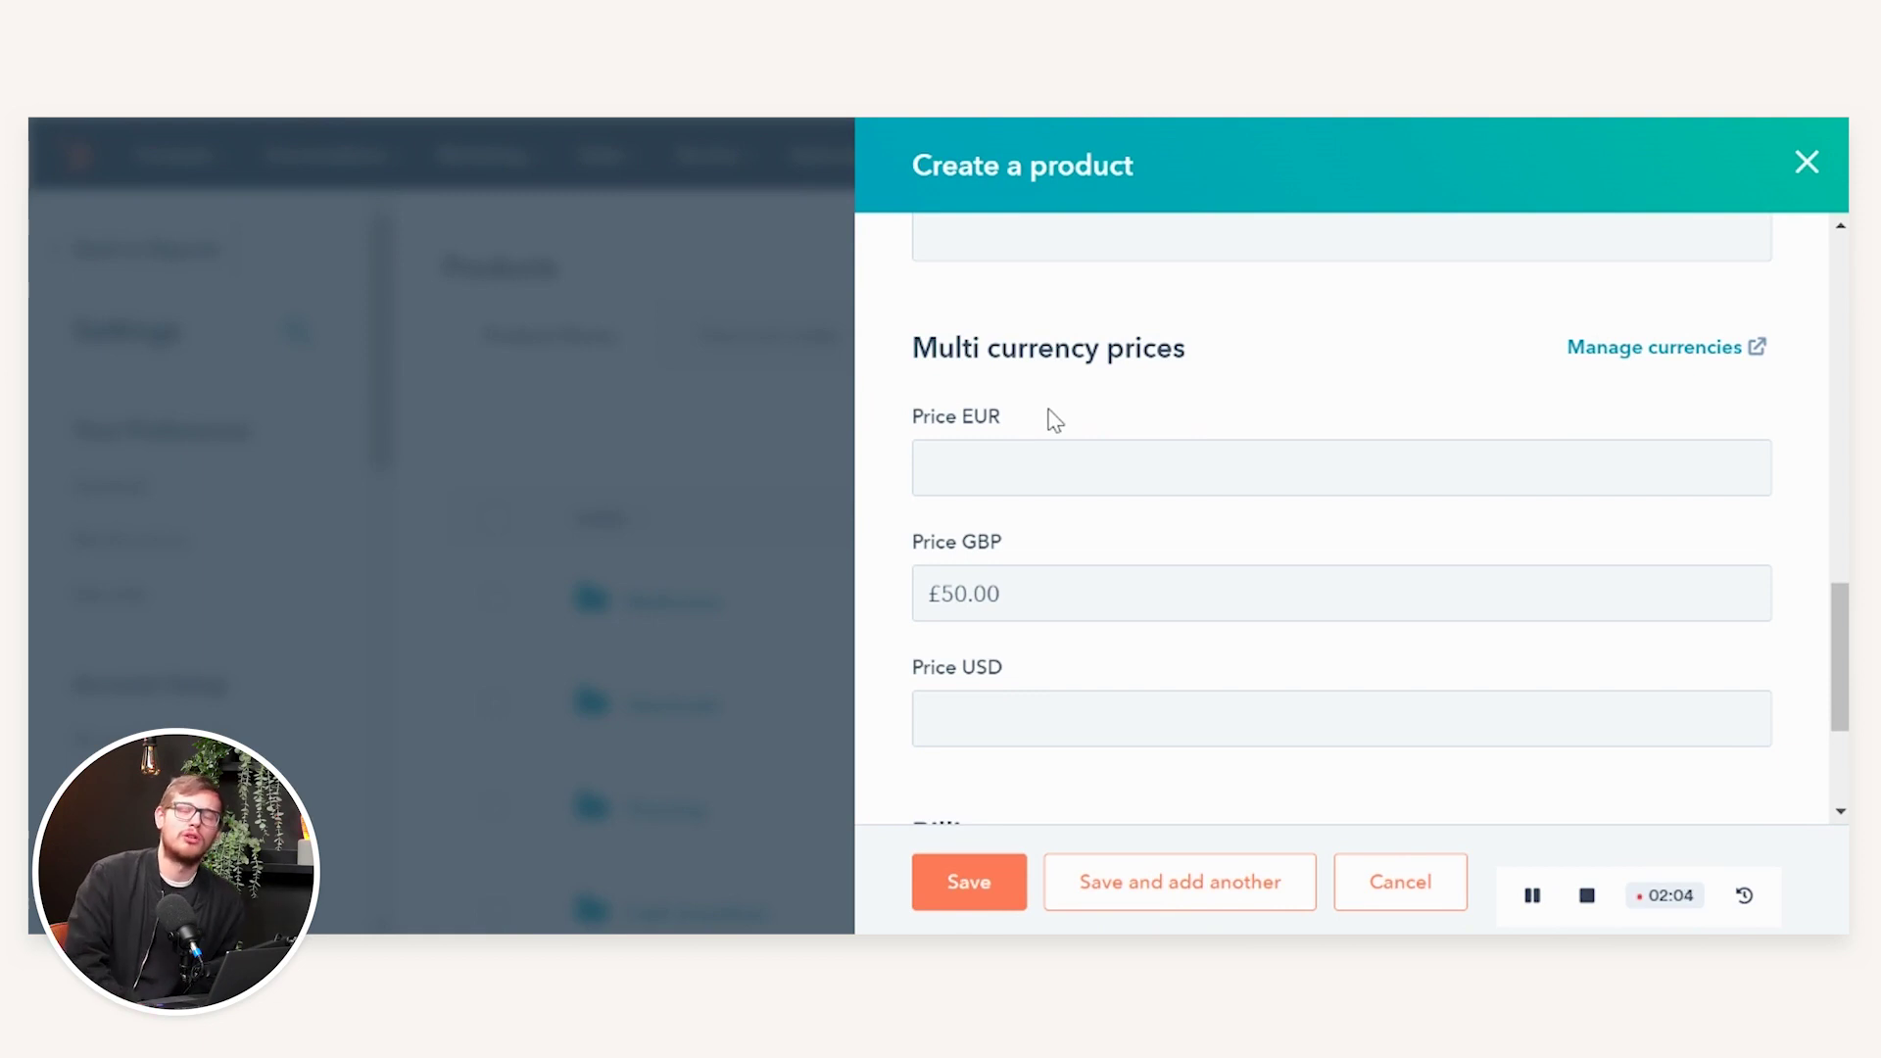
pyautogui.scroll(-3, 1029, 548)
pyautogui.click(995, 668)
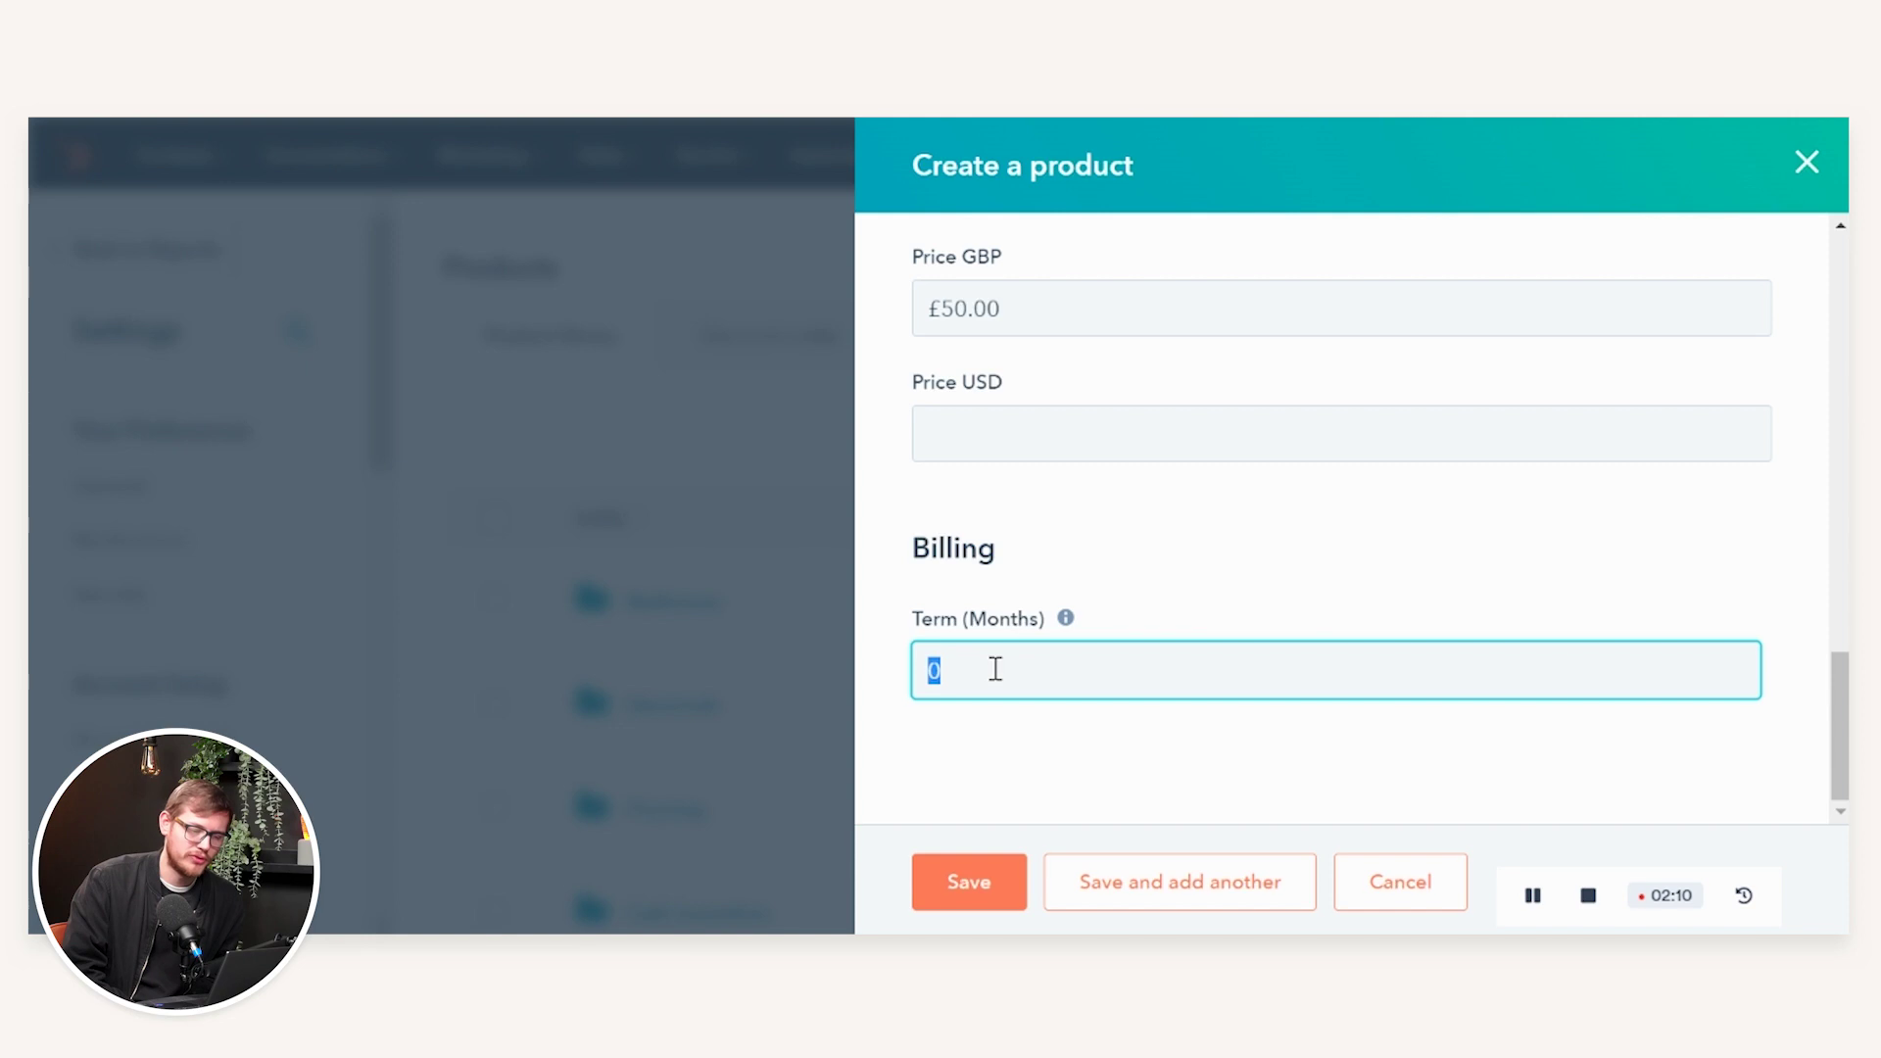
pyautogui.scroll(10, 1213, 500)
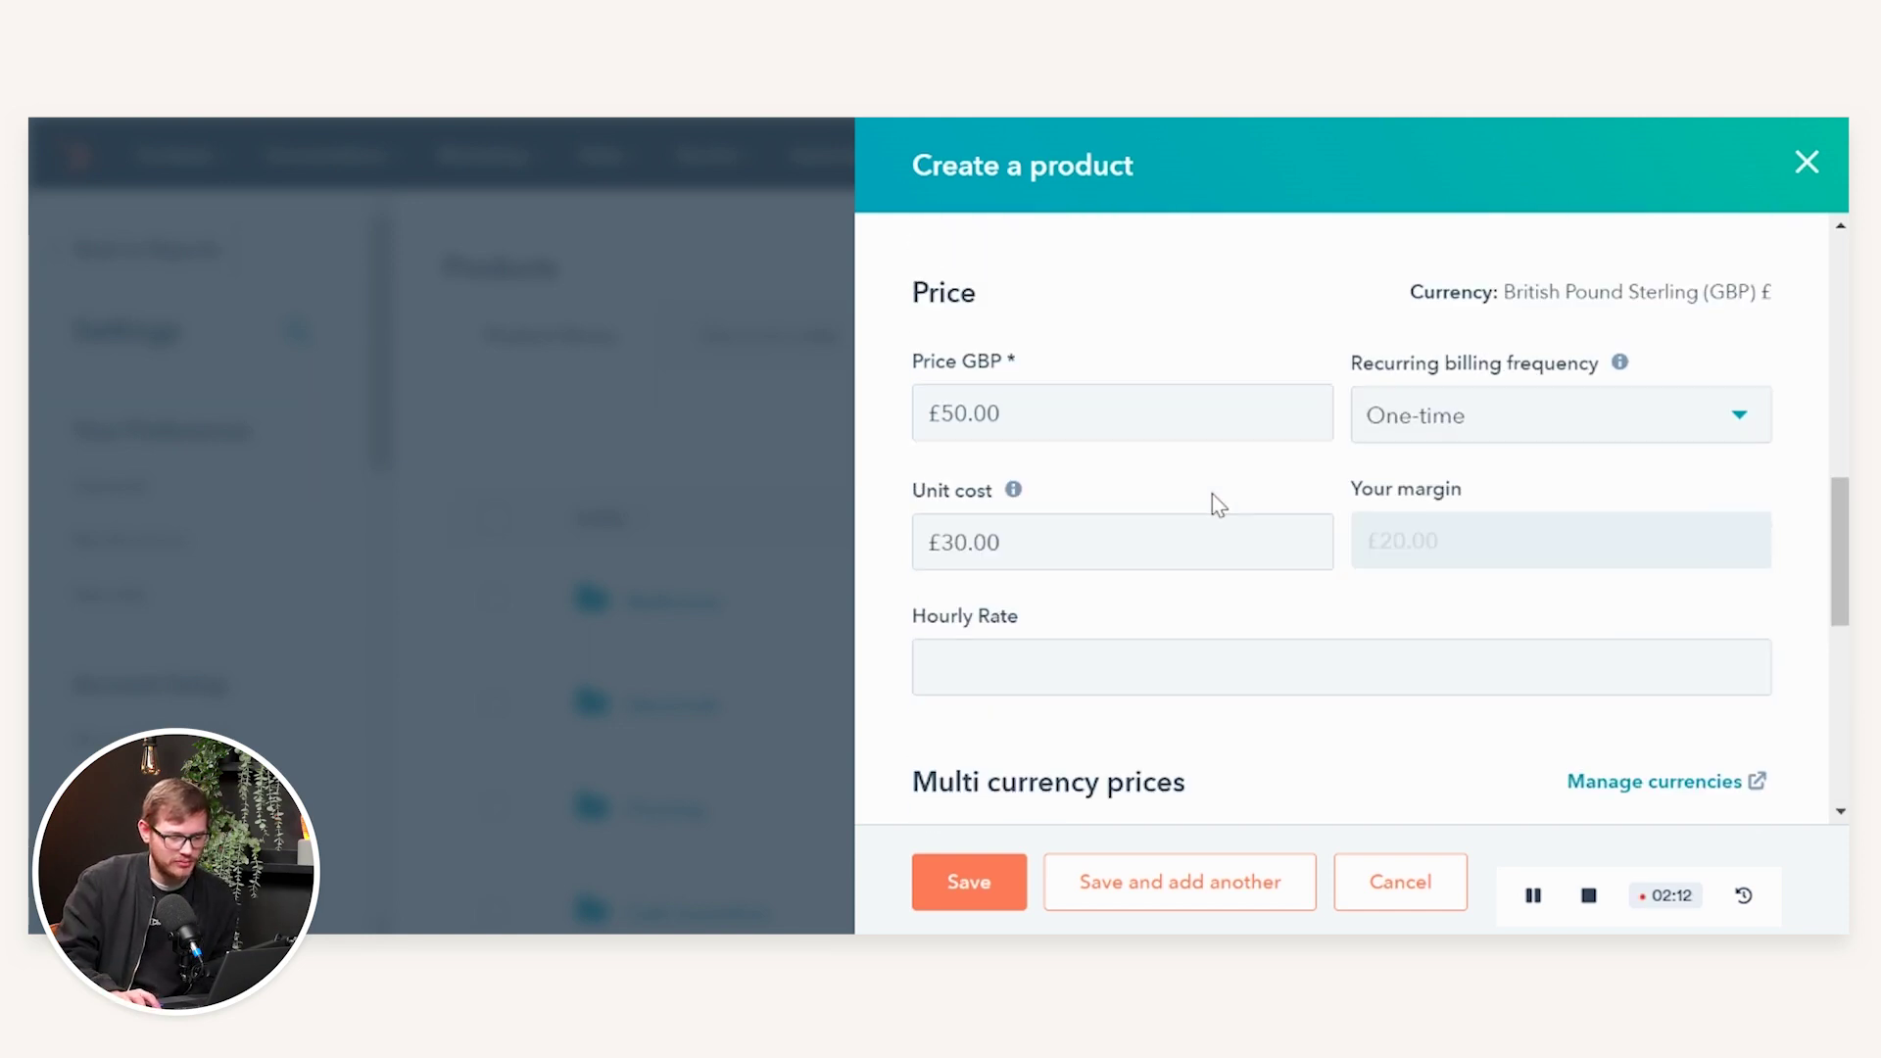
pyautogui.click(955, 880)
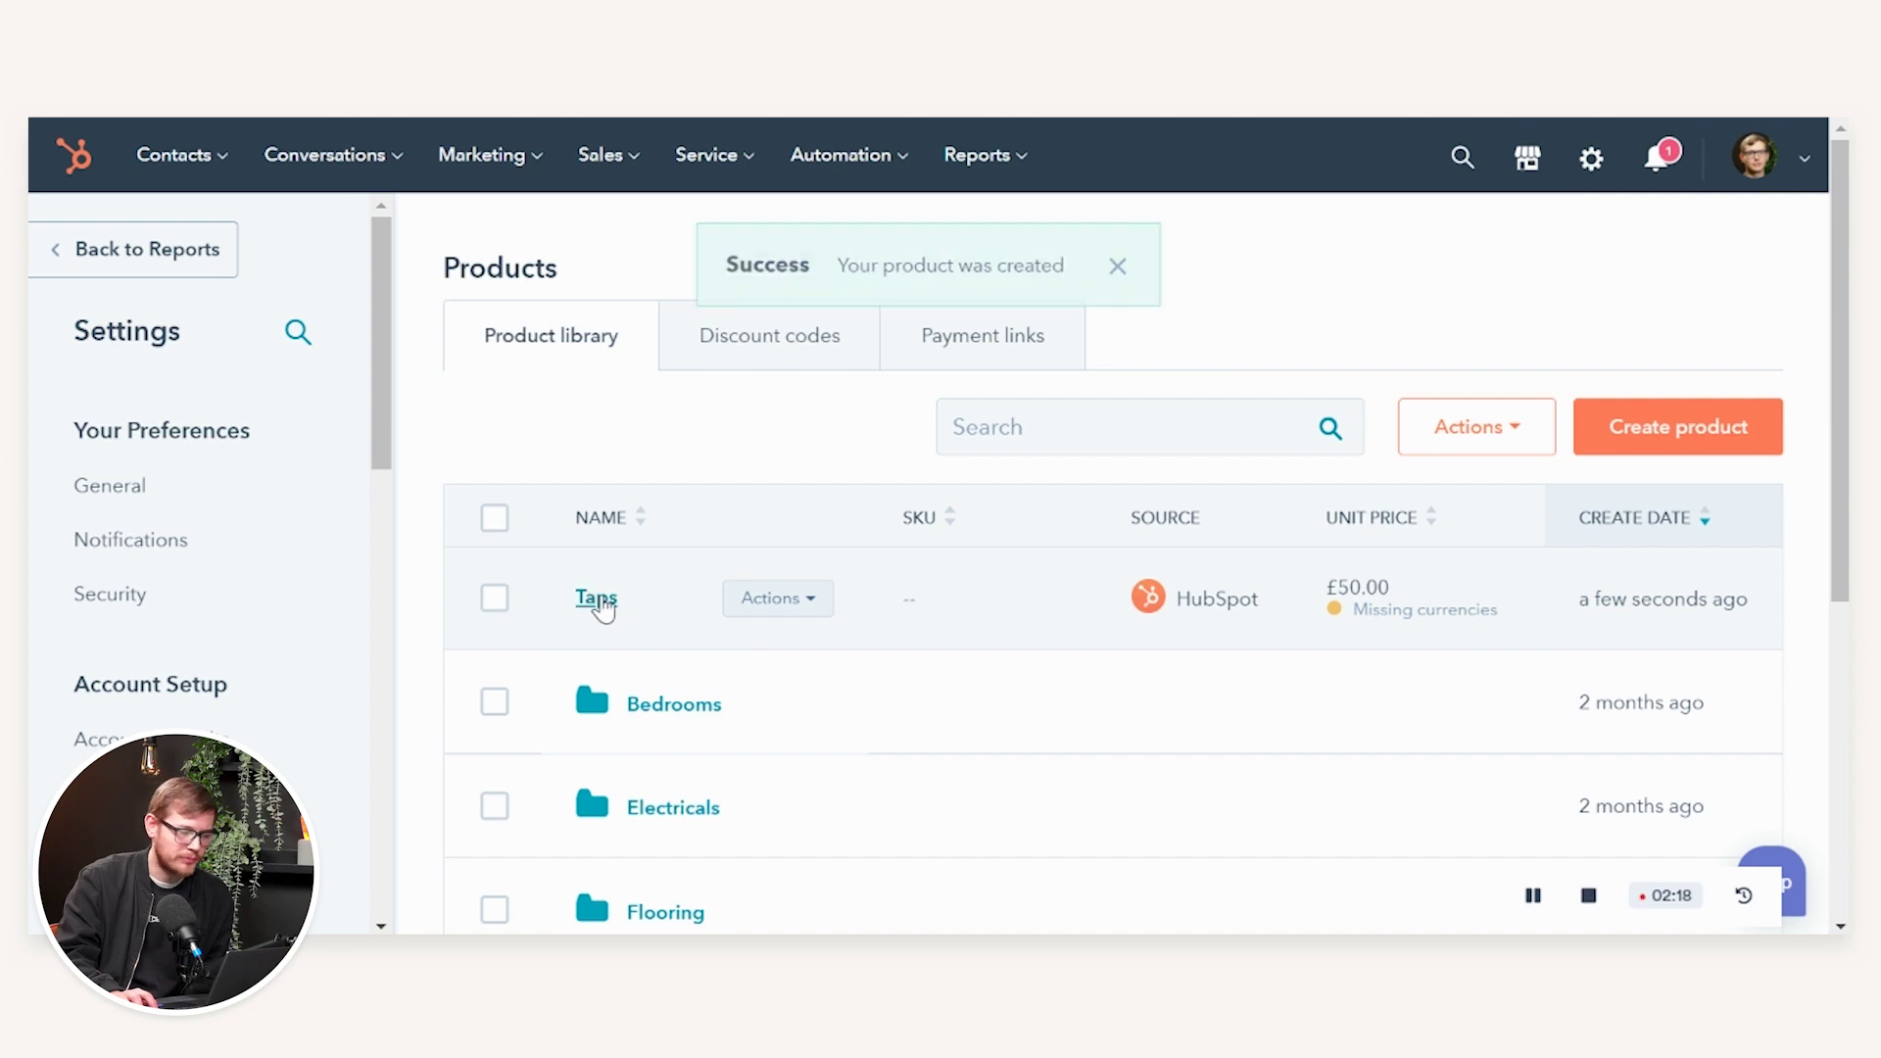
# Permanently delete the Taps product, confirming the count of 1 item.
pyautogui.click(809, 604)
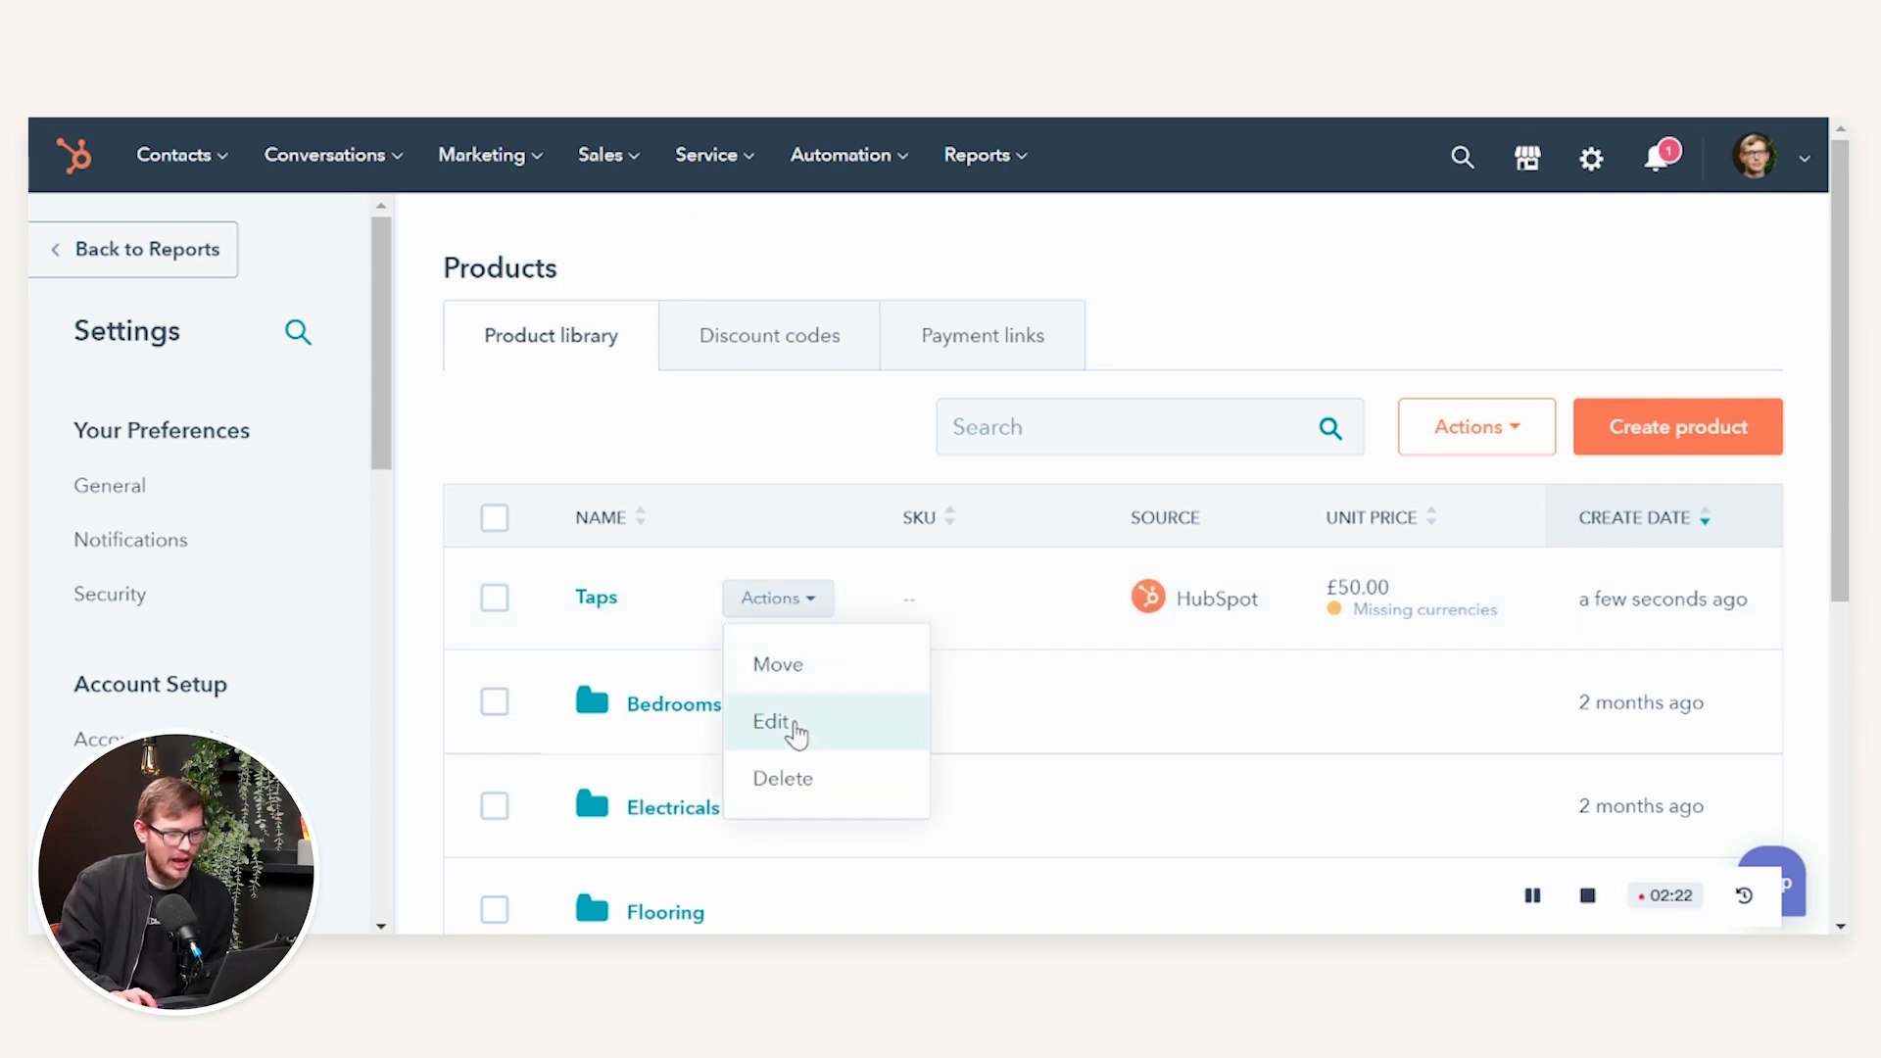
pyautogui.click(849, 801)
pyautogui.click(746, 687)
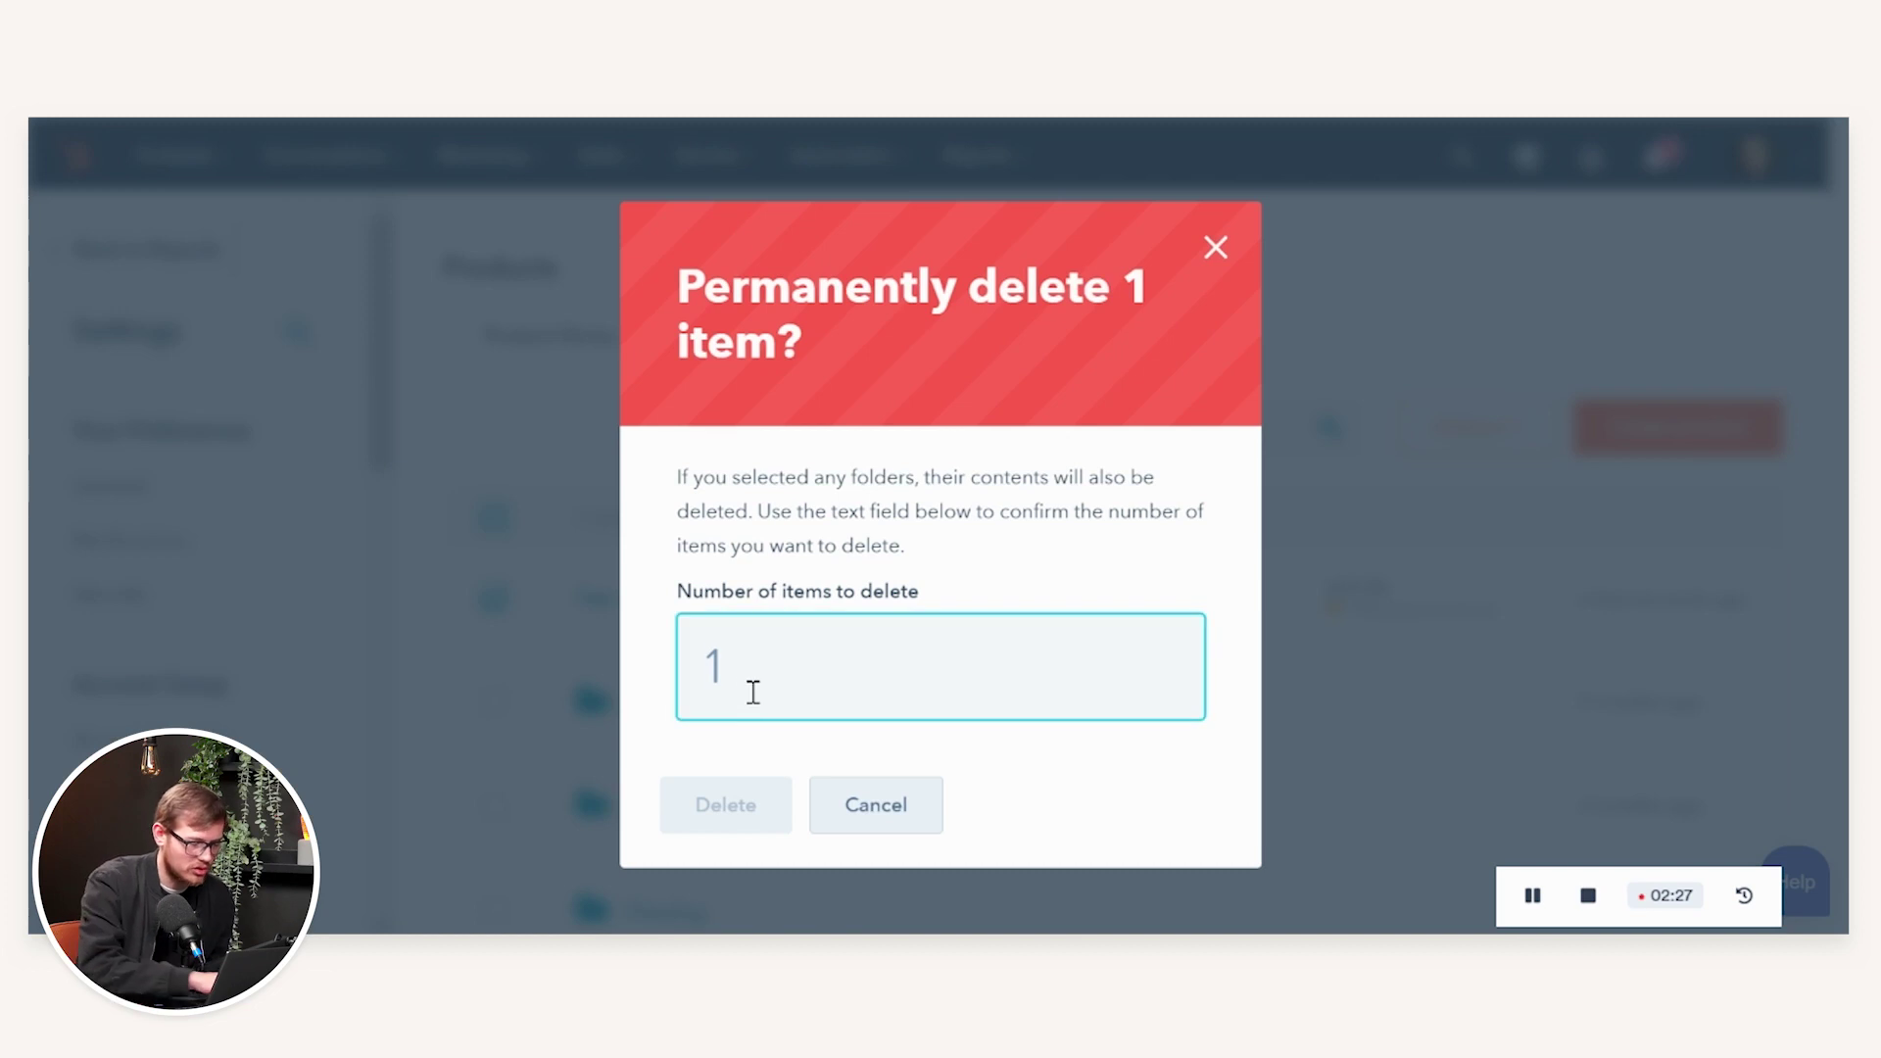
pyautogui.write('1')
pyautogui.click(723, 805)
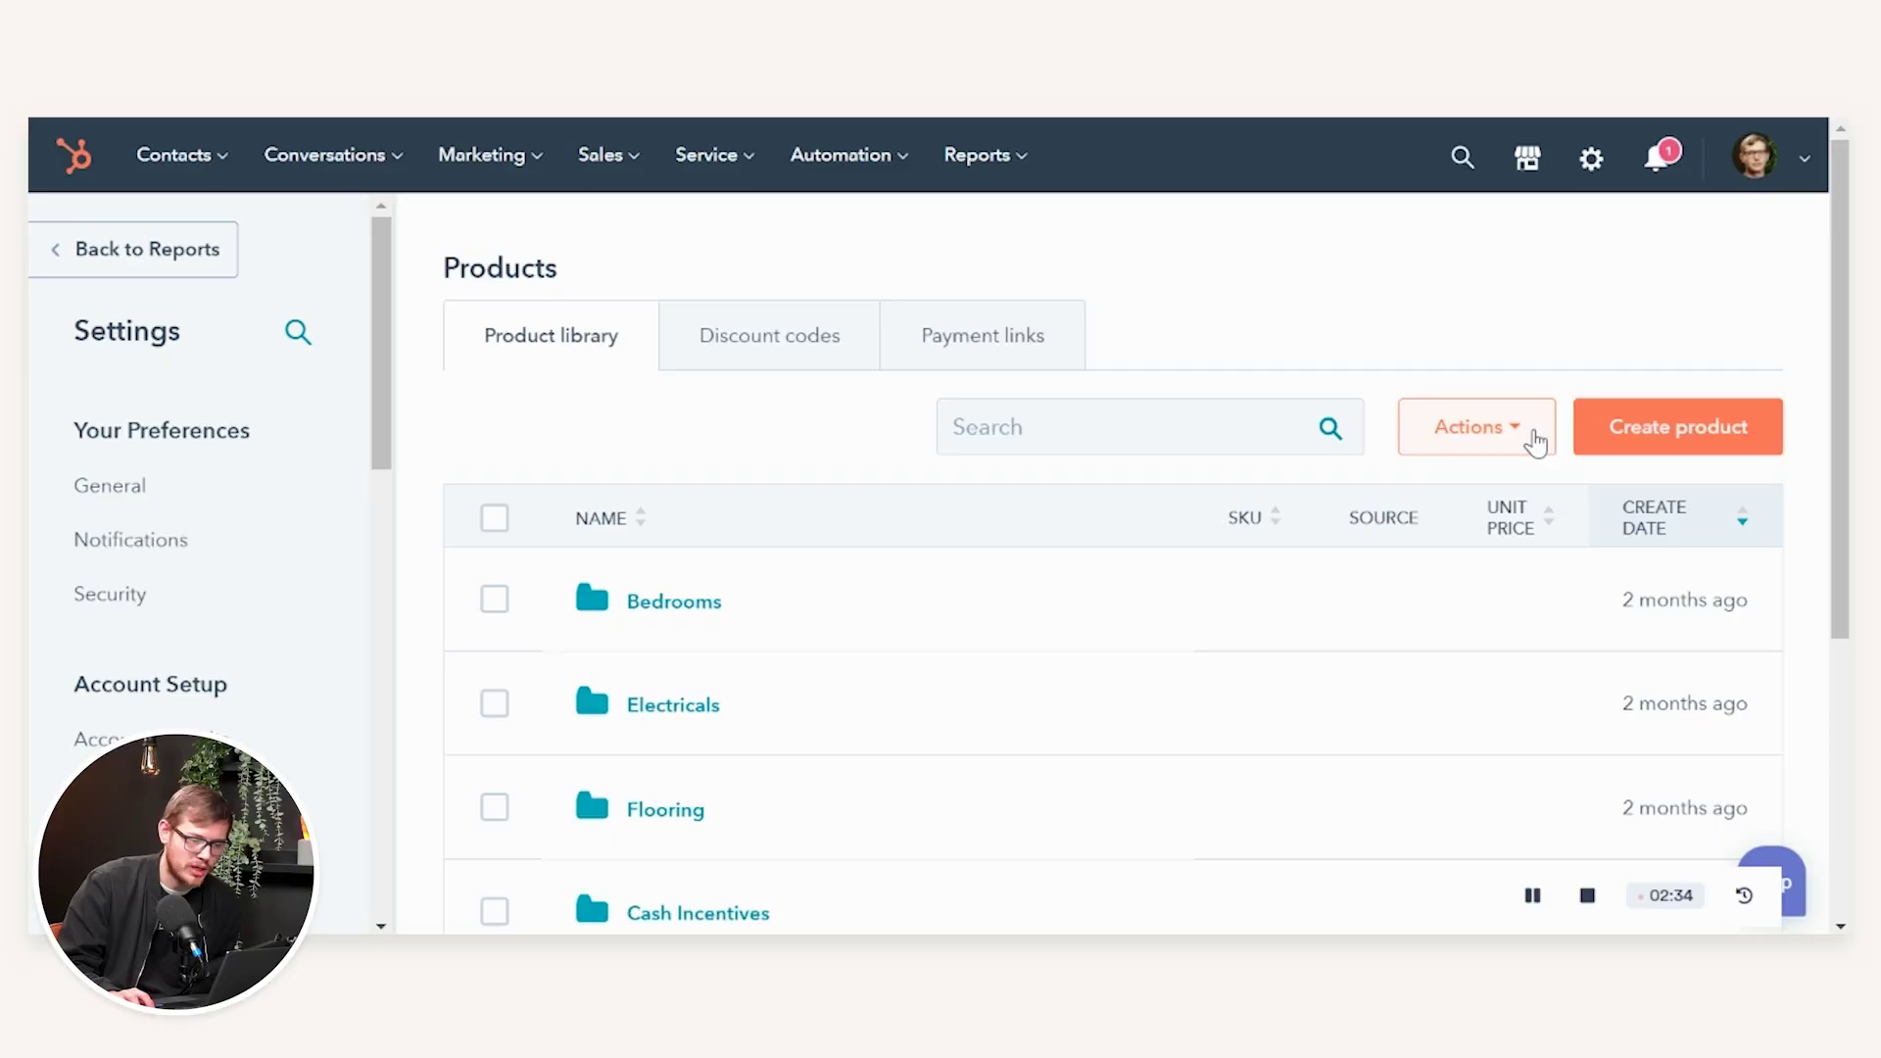
# Start a product import from one computer file containing a single object type, Products.
pyautogui.click(1529, 437)
pyautogui.click(1460, 563)
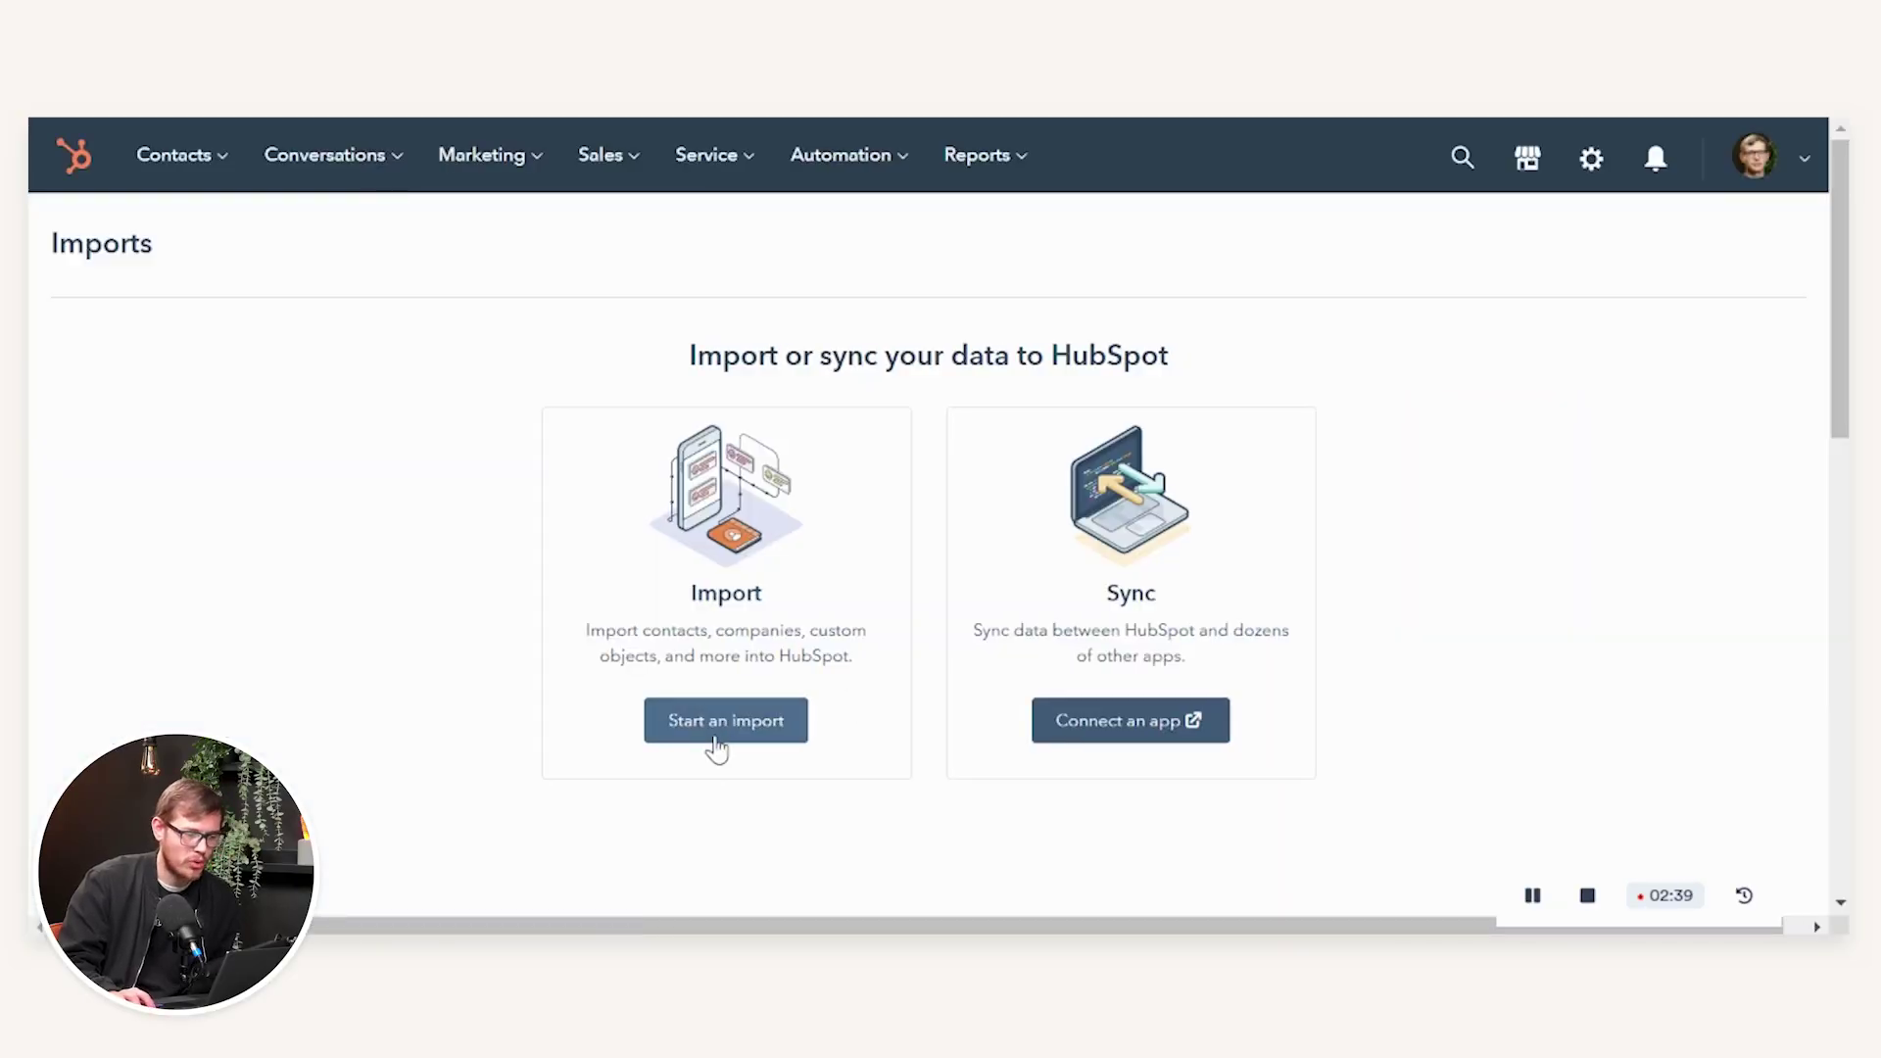
pyautogui.click(716, 725)
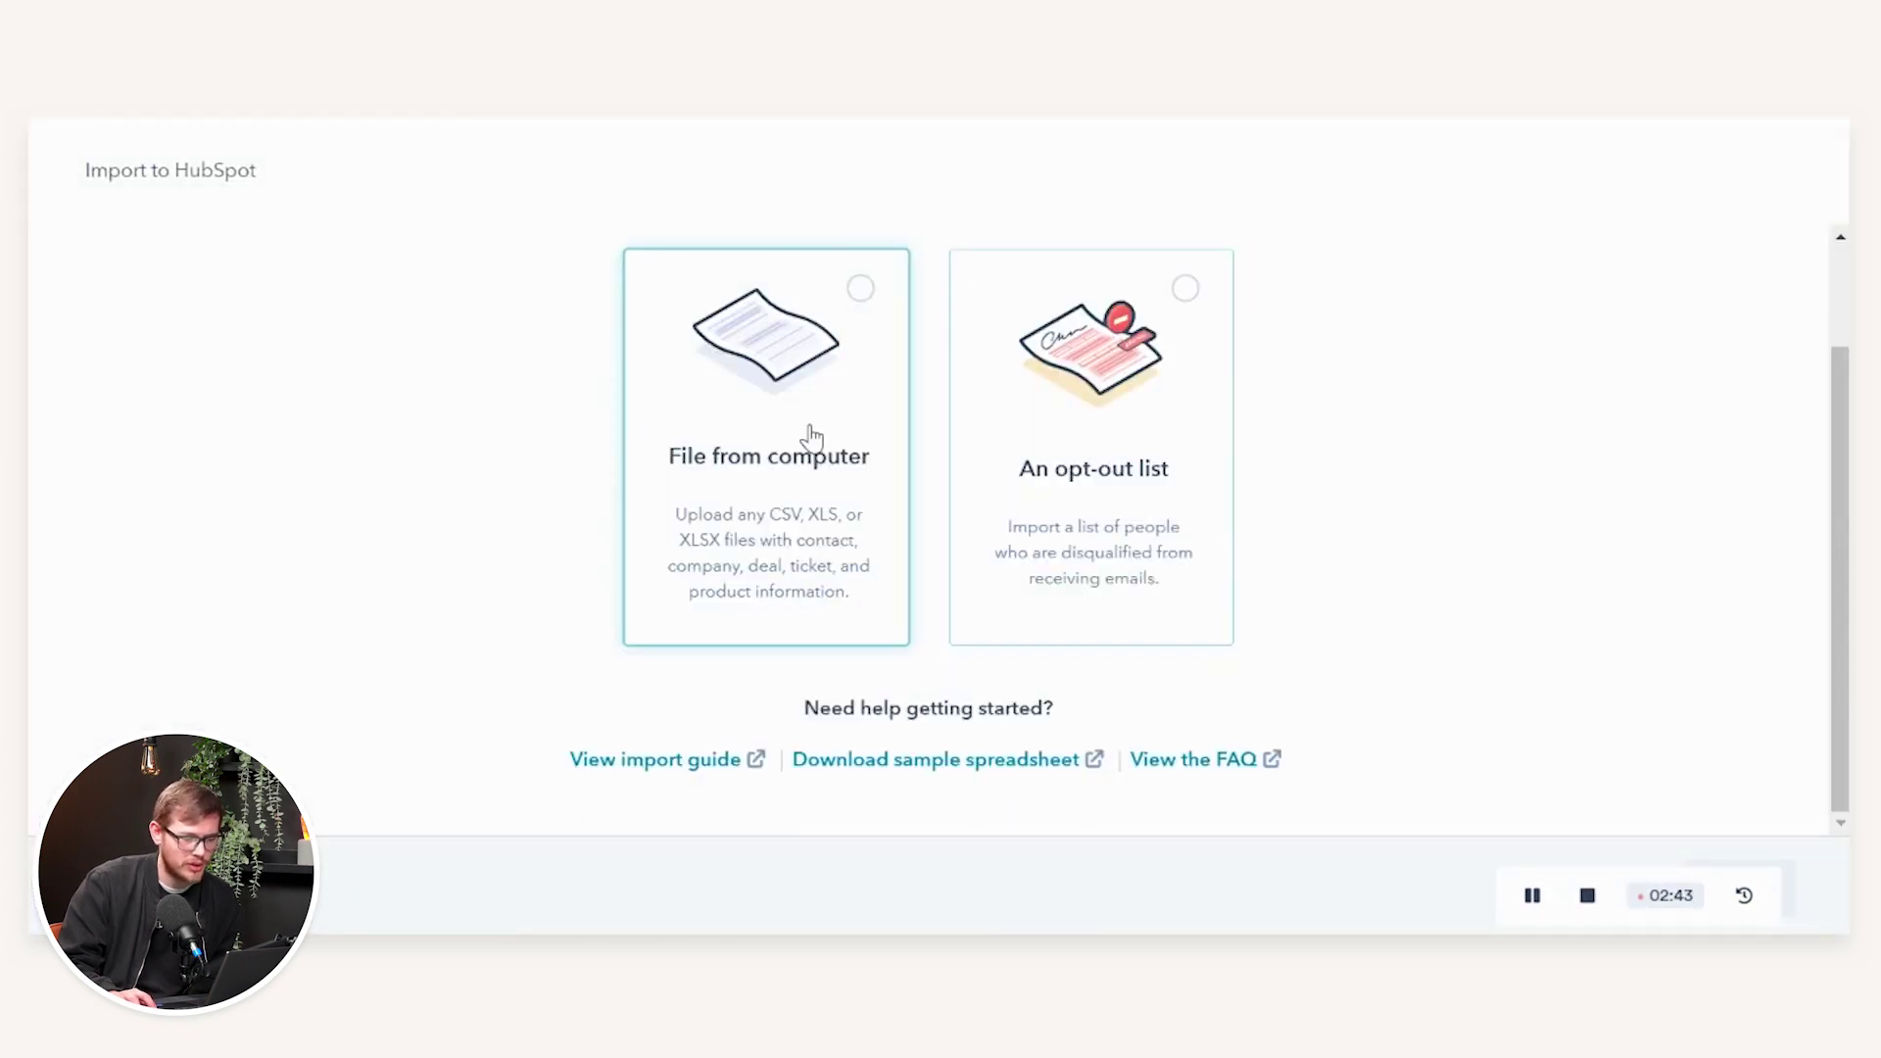
pyautogui.click(809, 435)
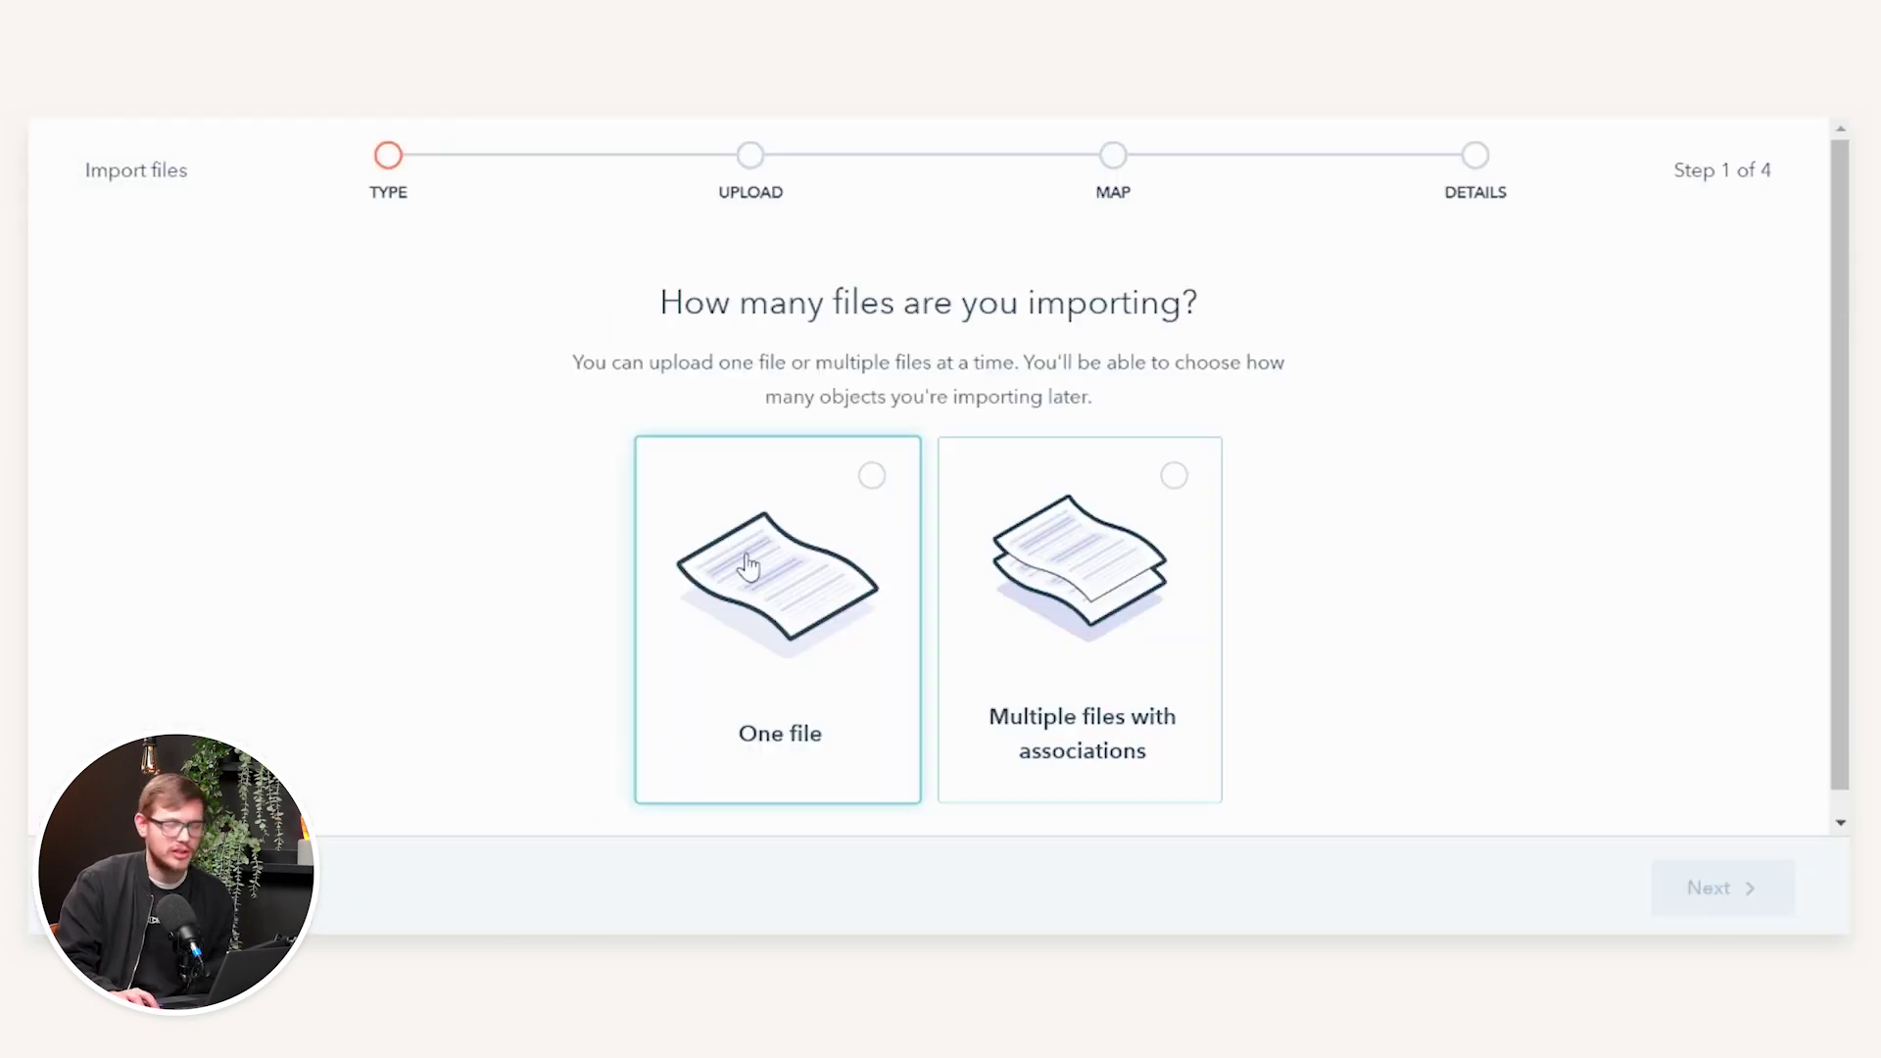
pyautogui.click(748, 565)
pyautogui.click(1773, 892)
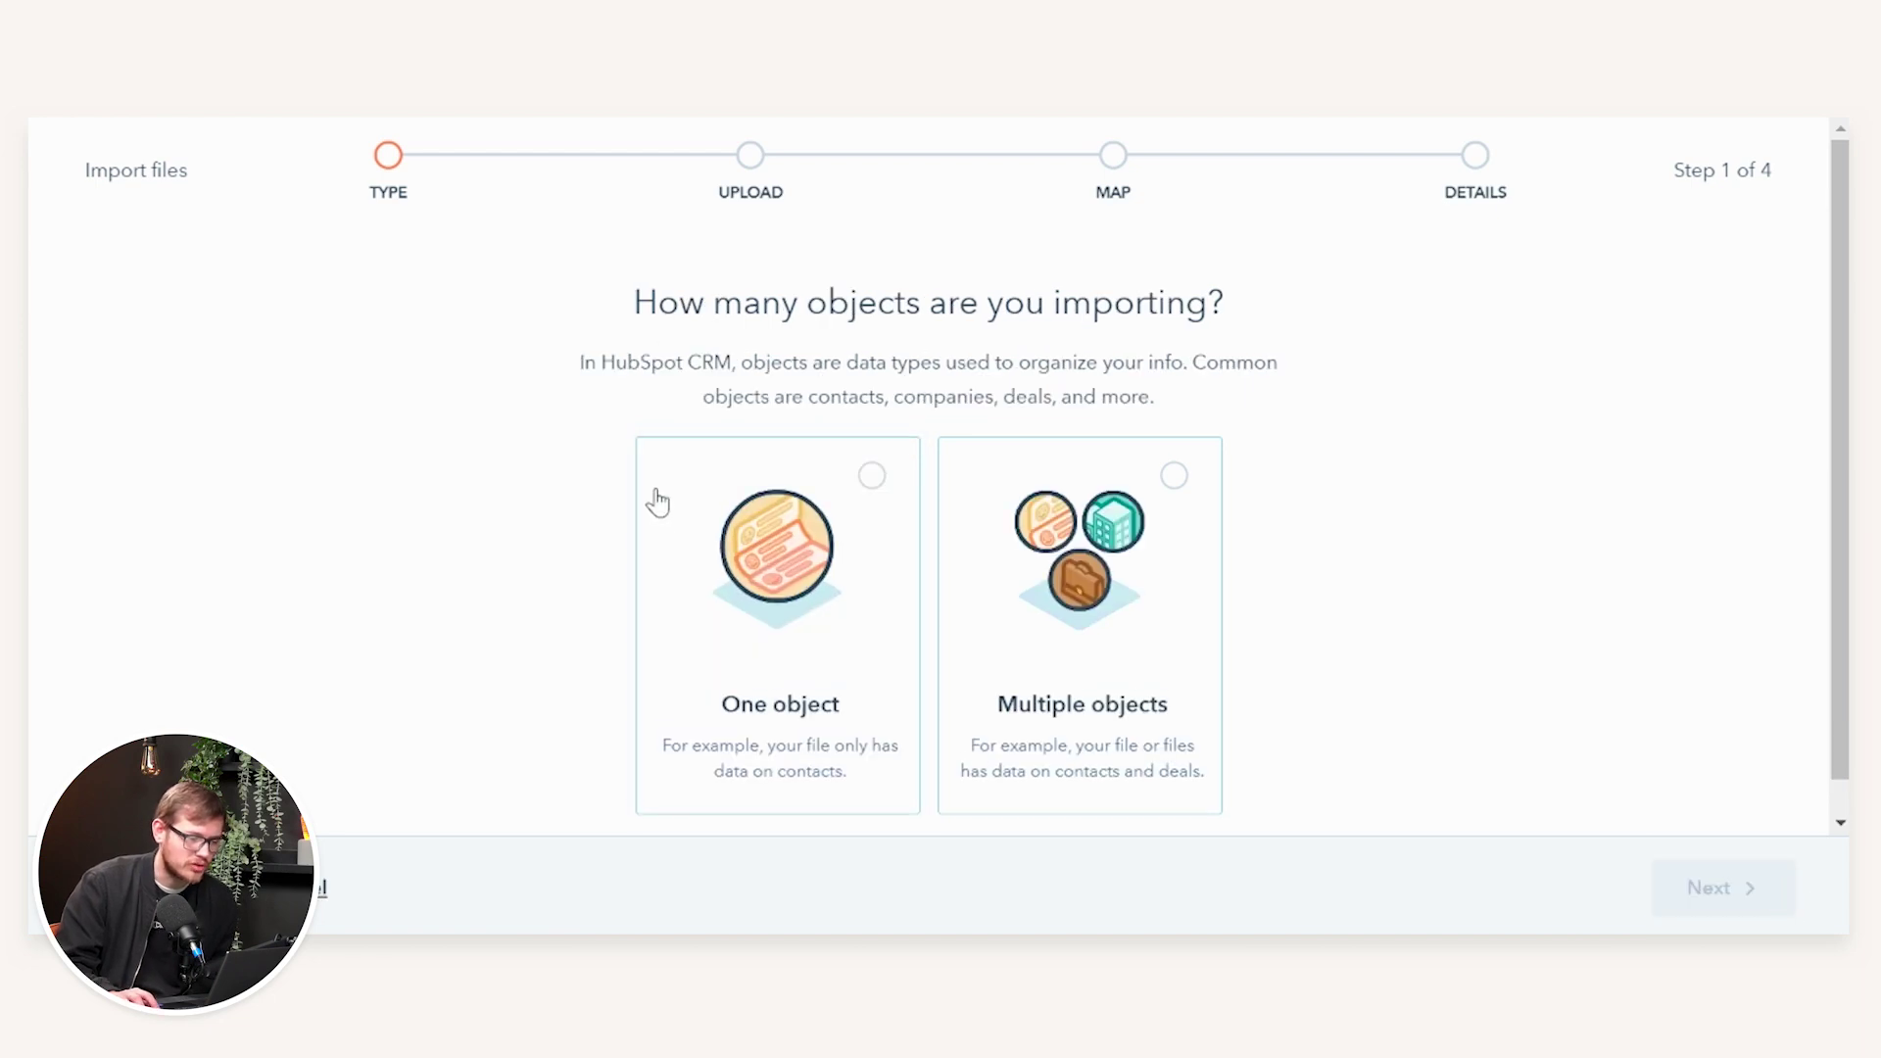
pyautogui.click(737, 507)
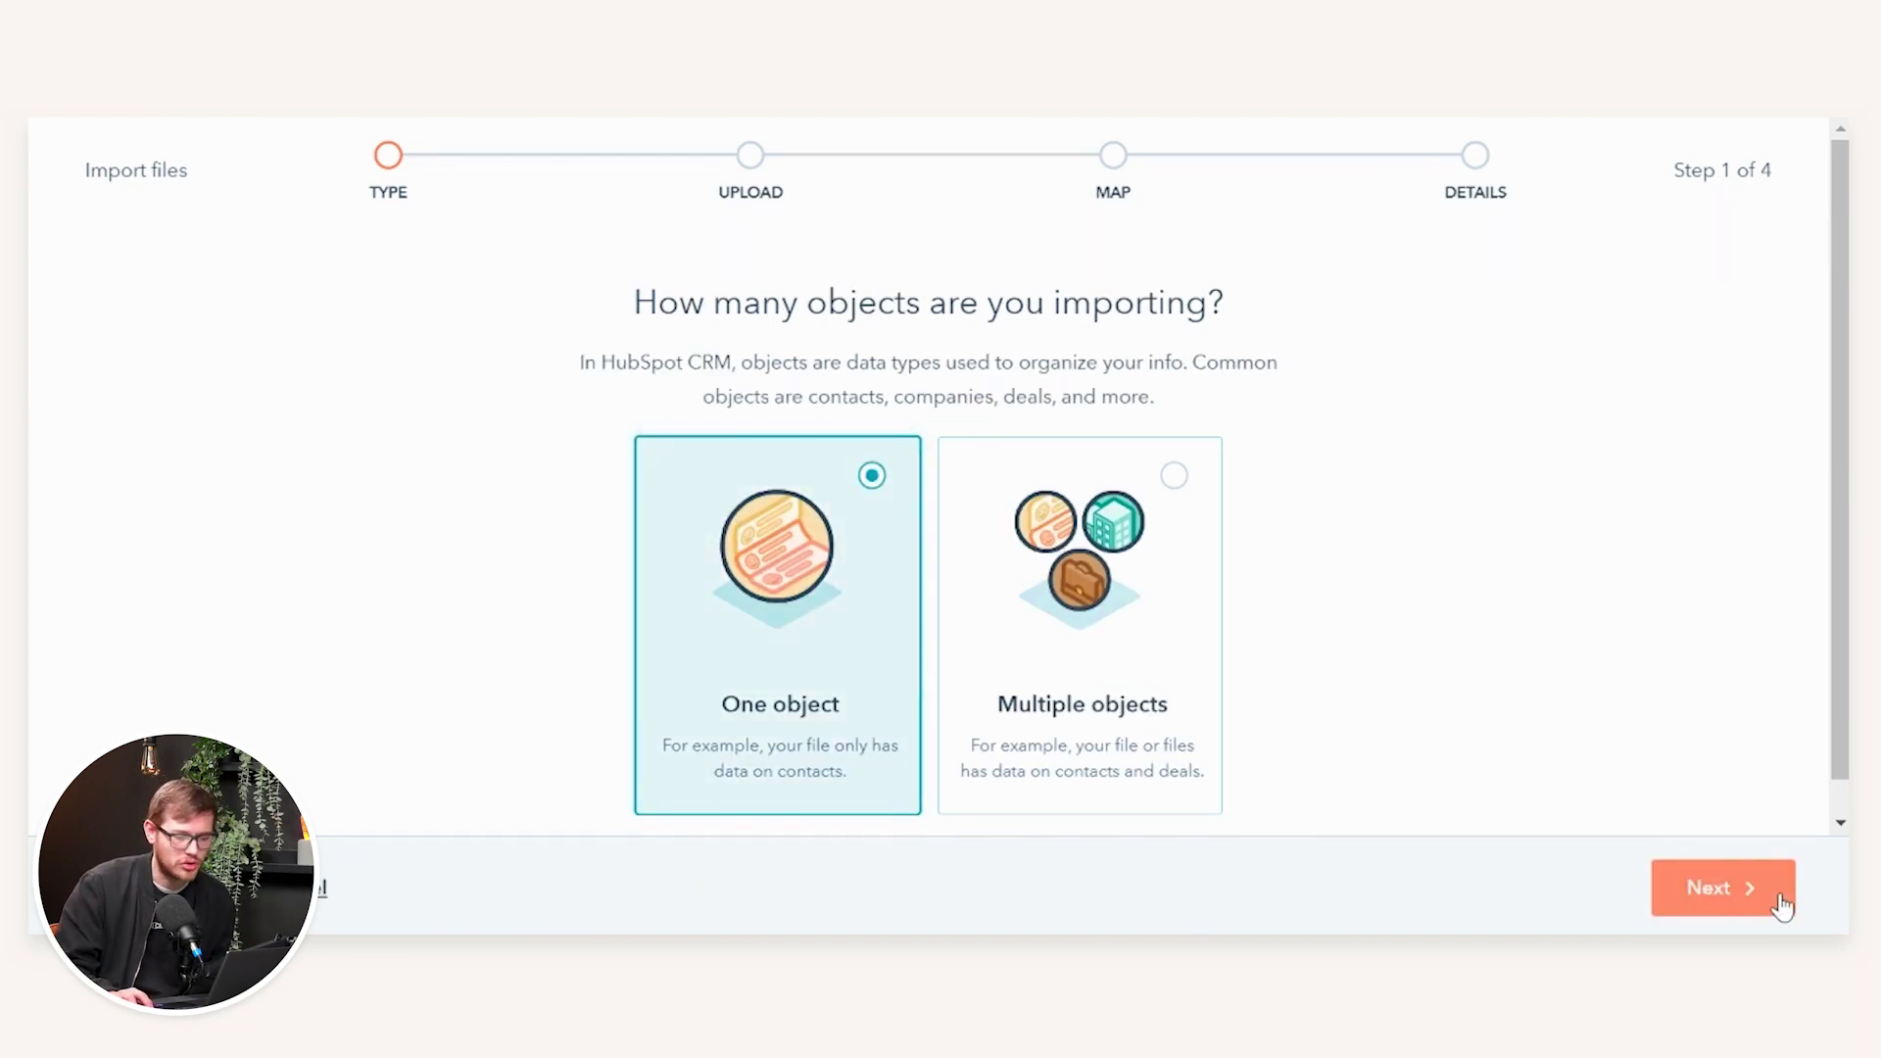
pyautogui.click(1716, 882)
pyautogui.scroll(-3, 945, 569)
pyautogui.click(946, 568)
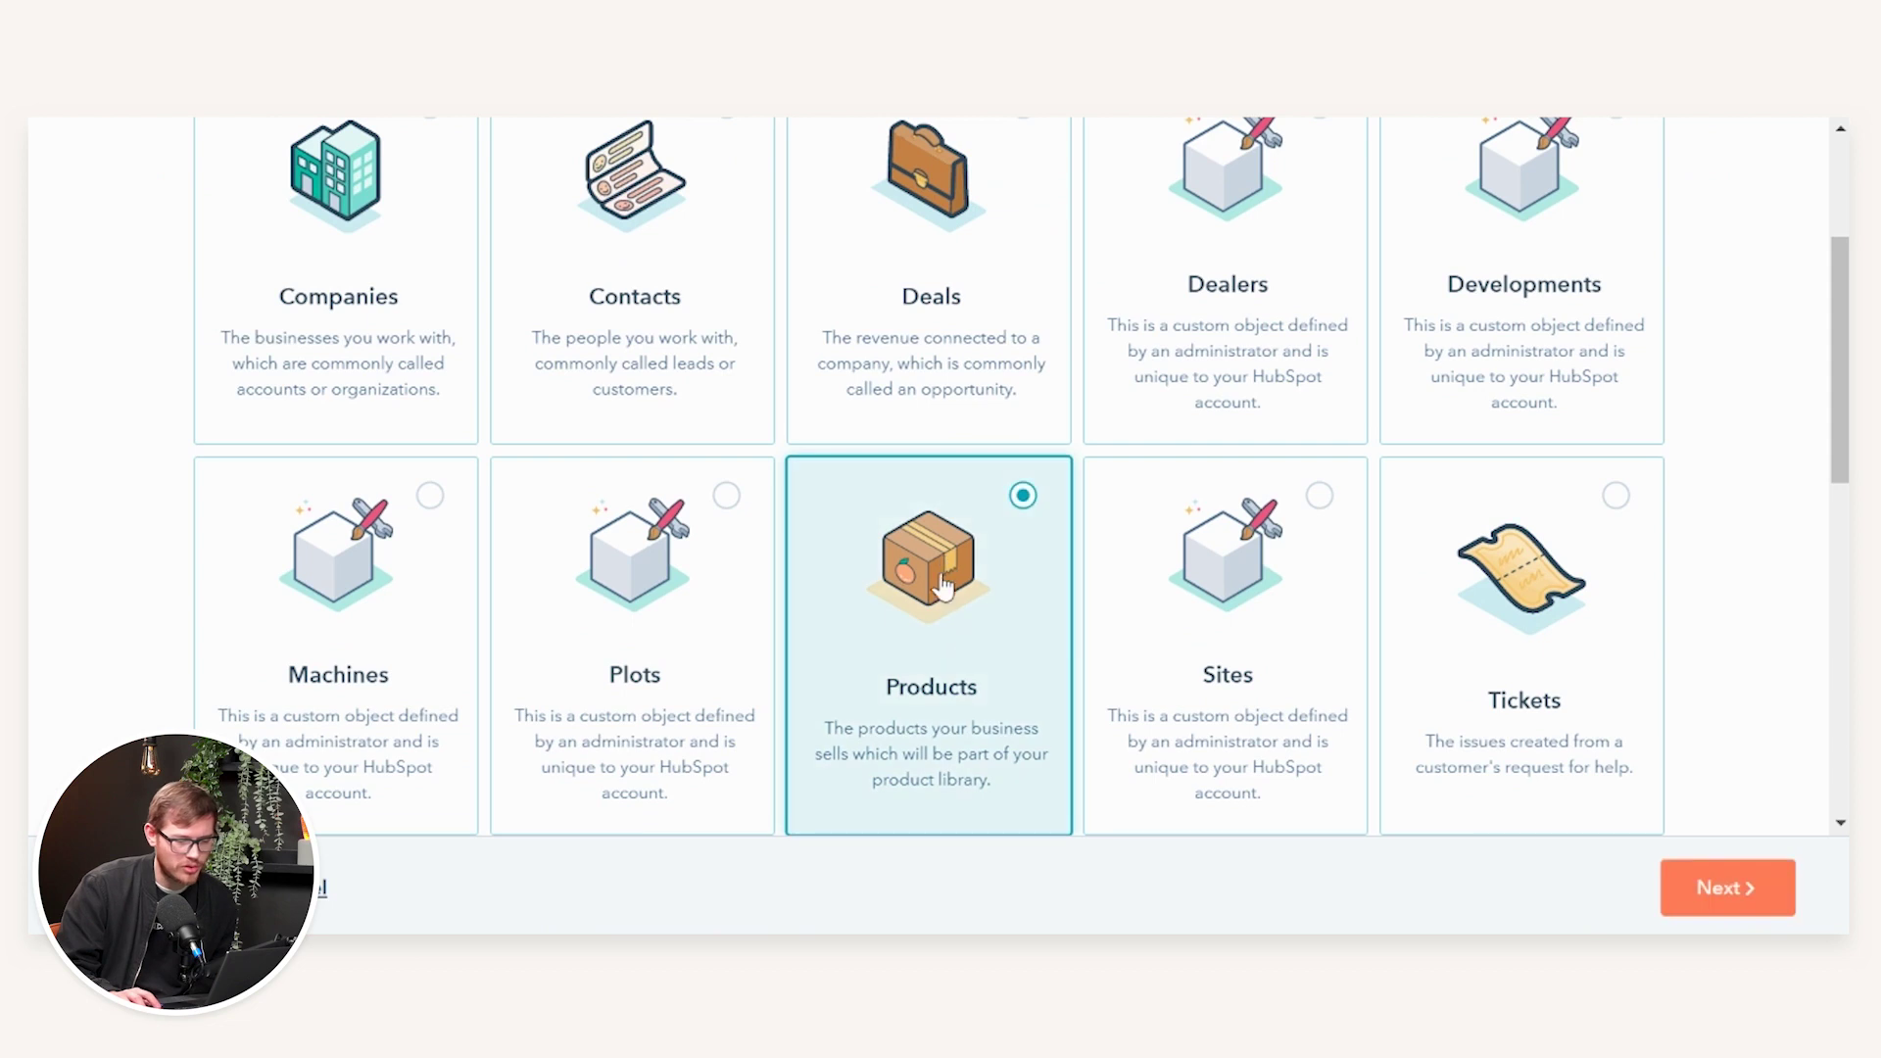
pyautogui.click(1752, 891)
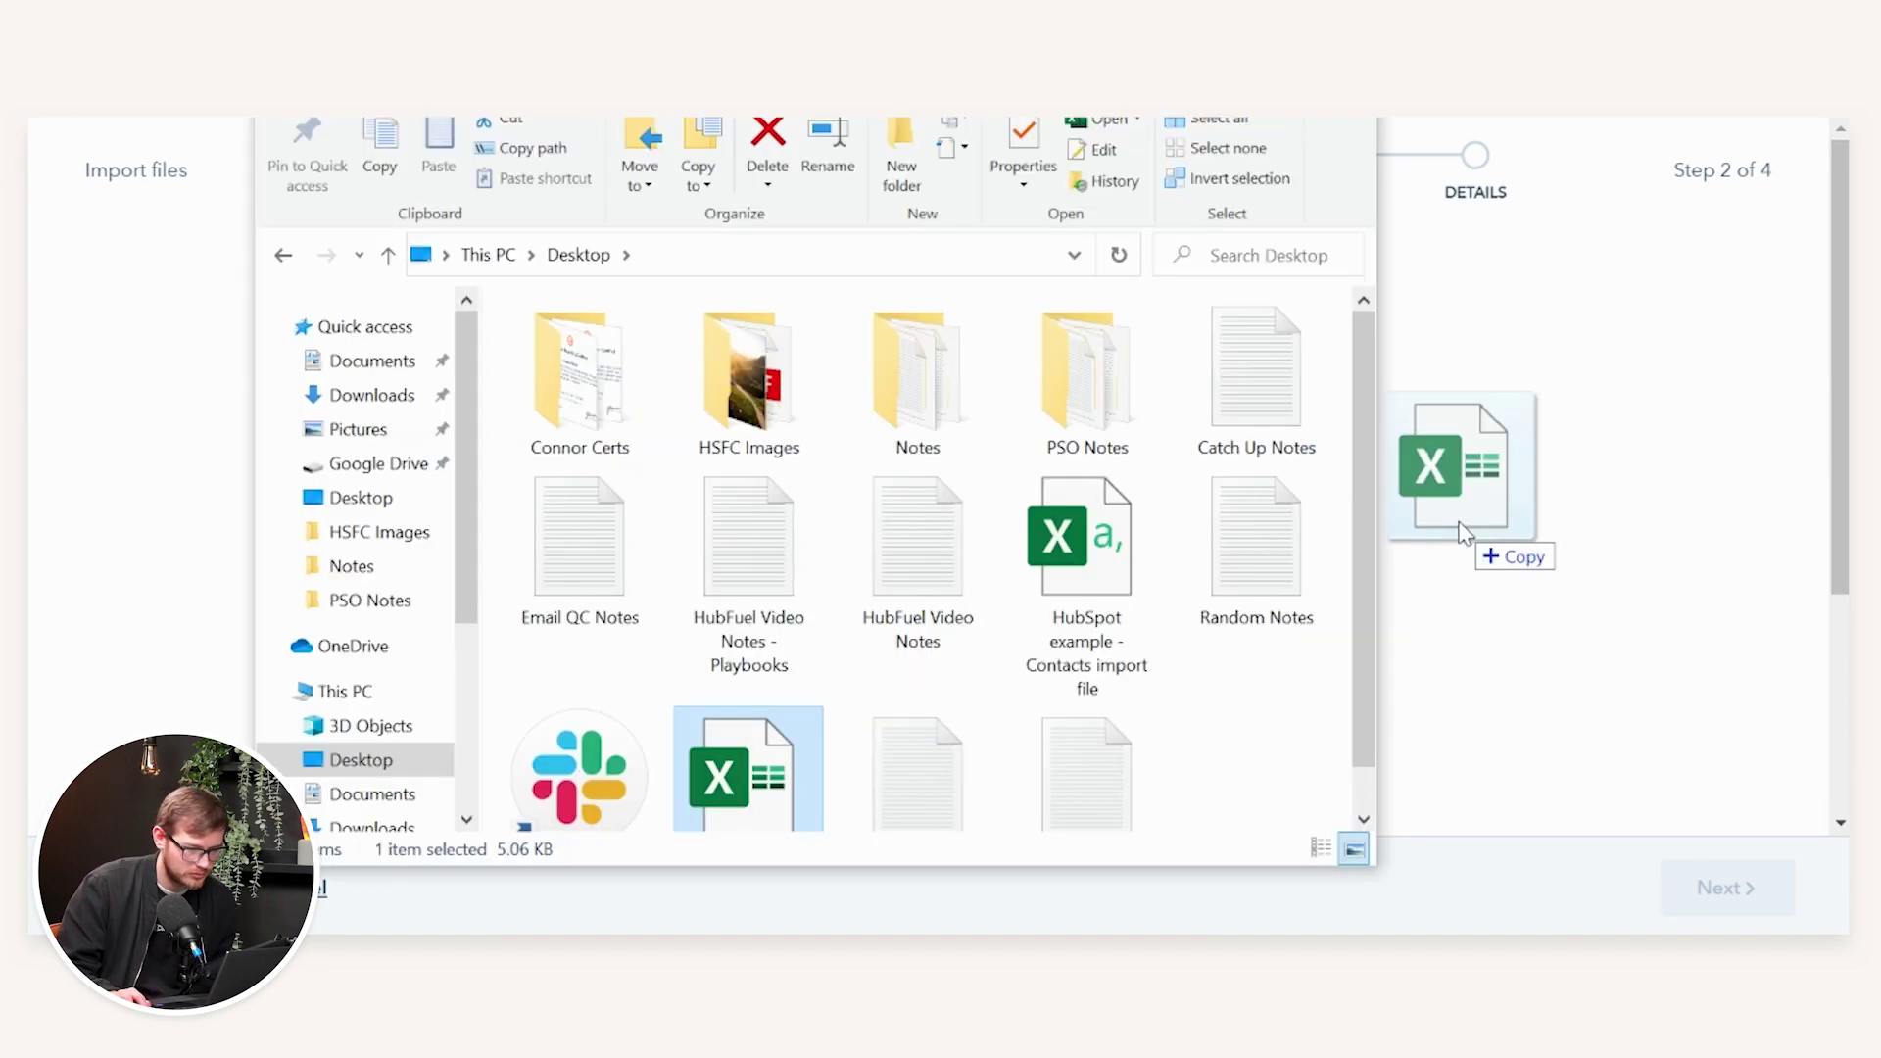
# Upload the Excel product file in English and review the Product Name, Description and Unit Price mappings.
pyautogui.moveTo(1428, 424); pyautogui.dragTo(1461, 529)
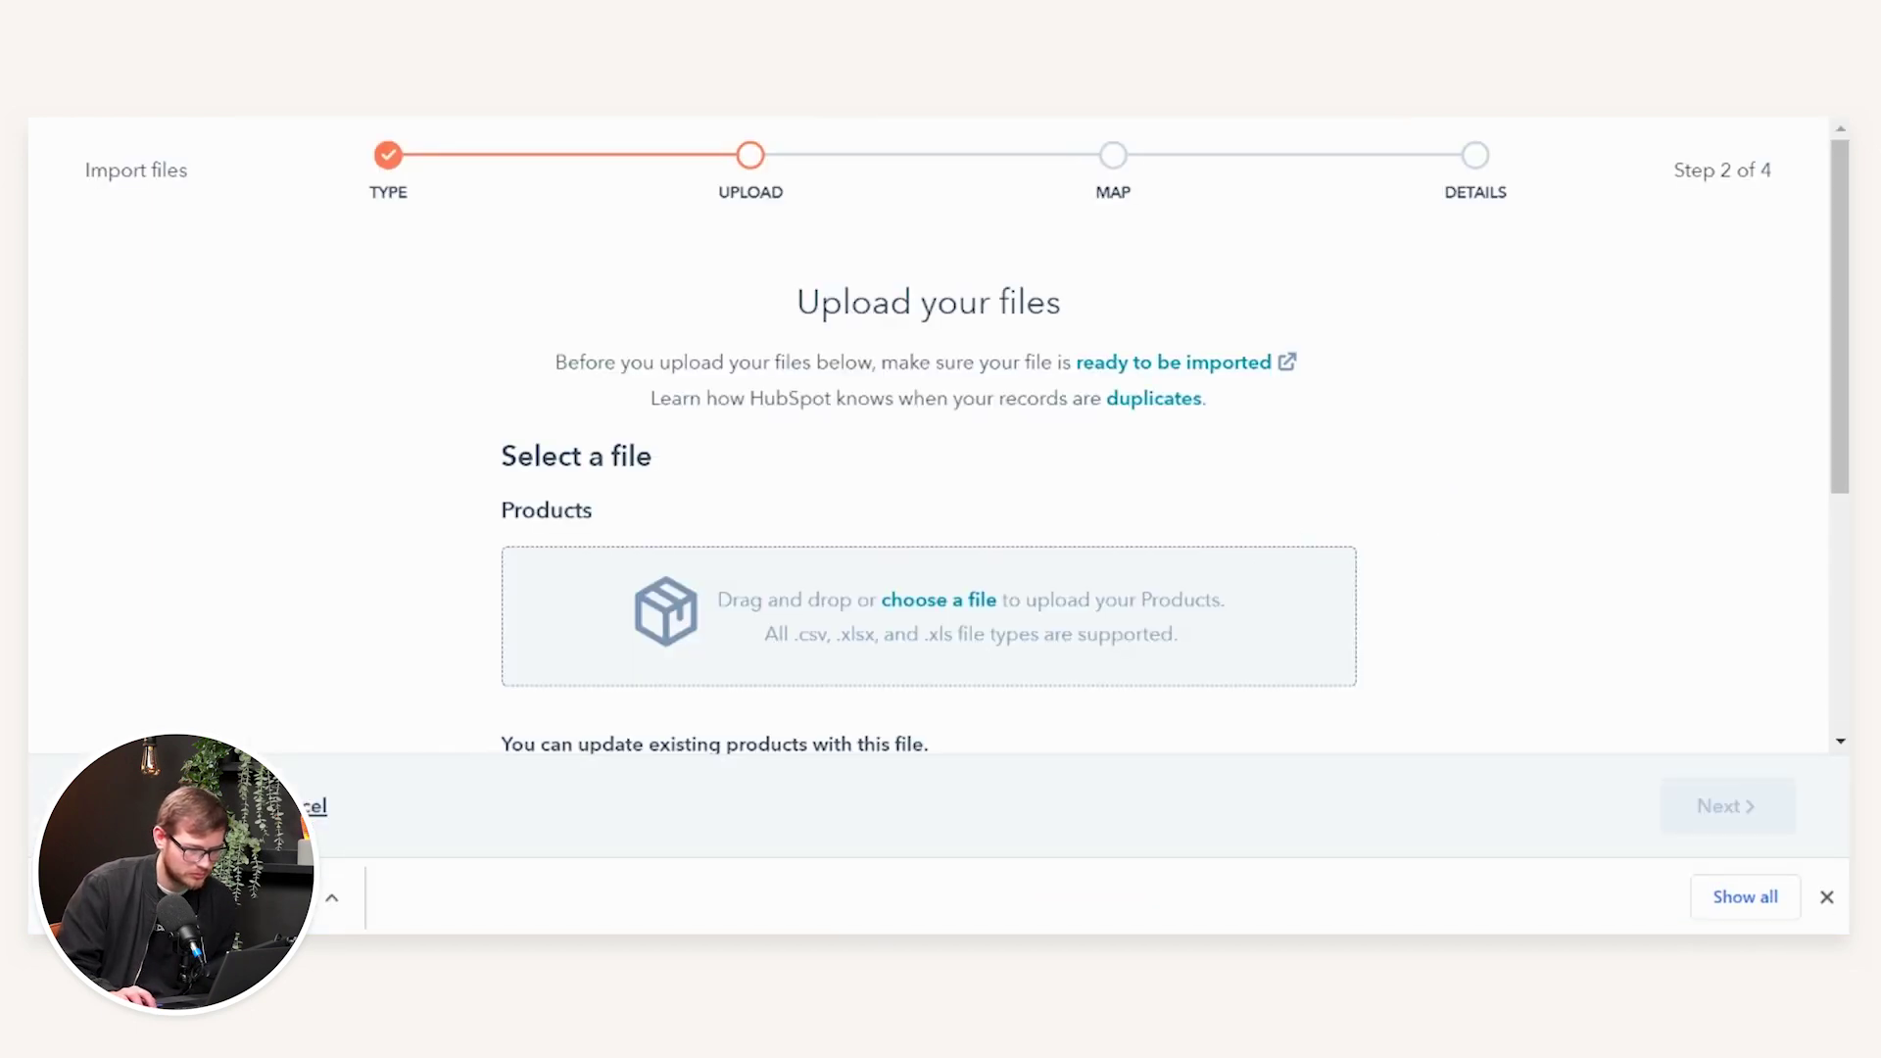
pyautogui.scroll(-2, 485, 499)
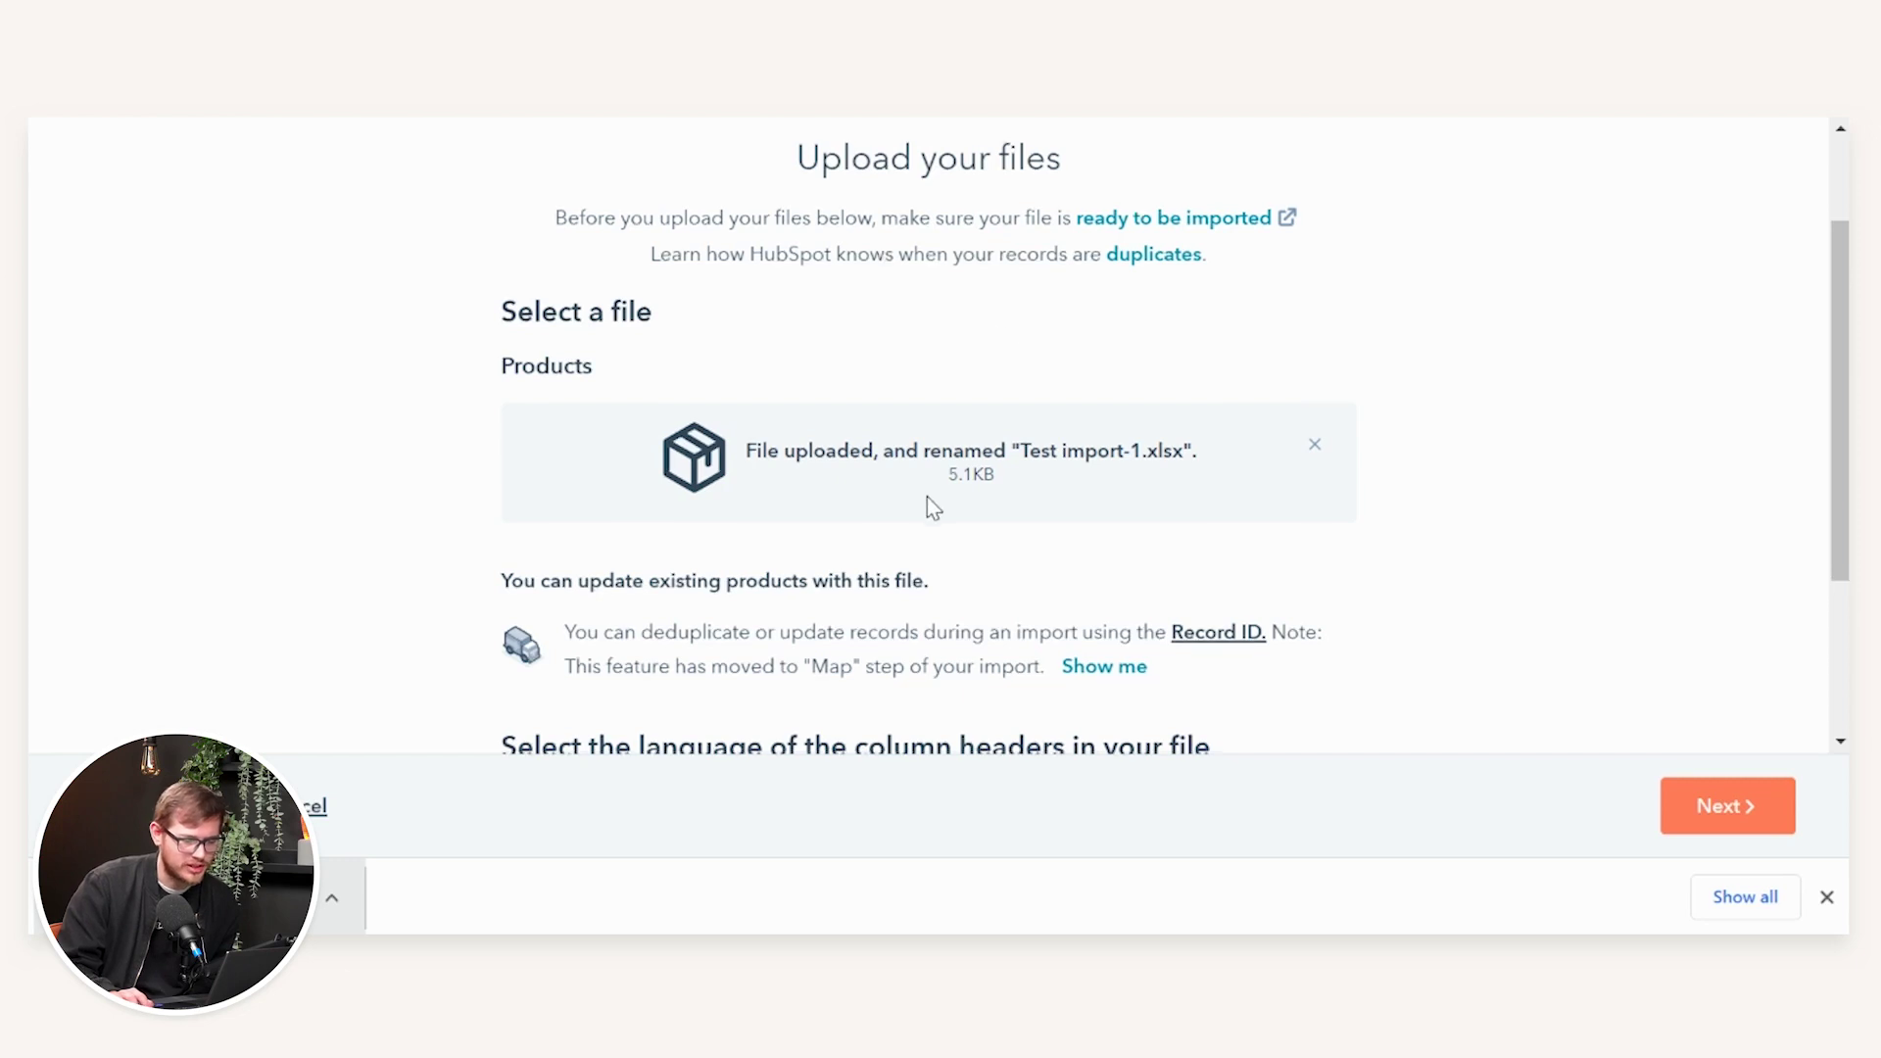
pyautogui.scroll(-3, 639, 446)
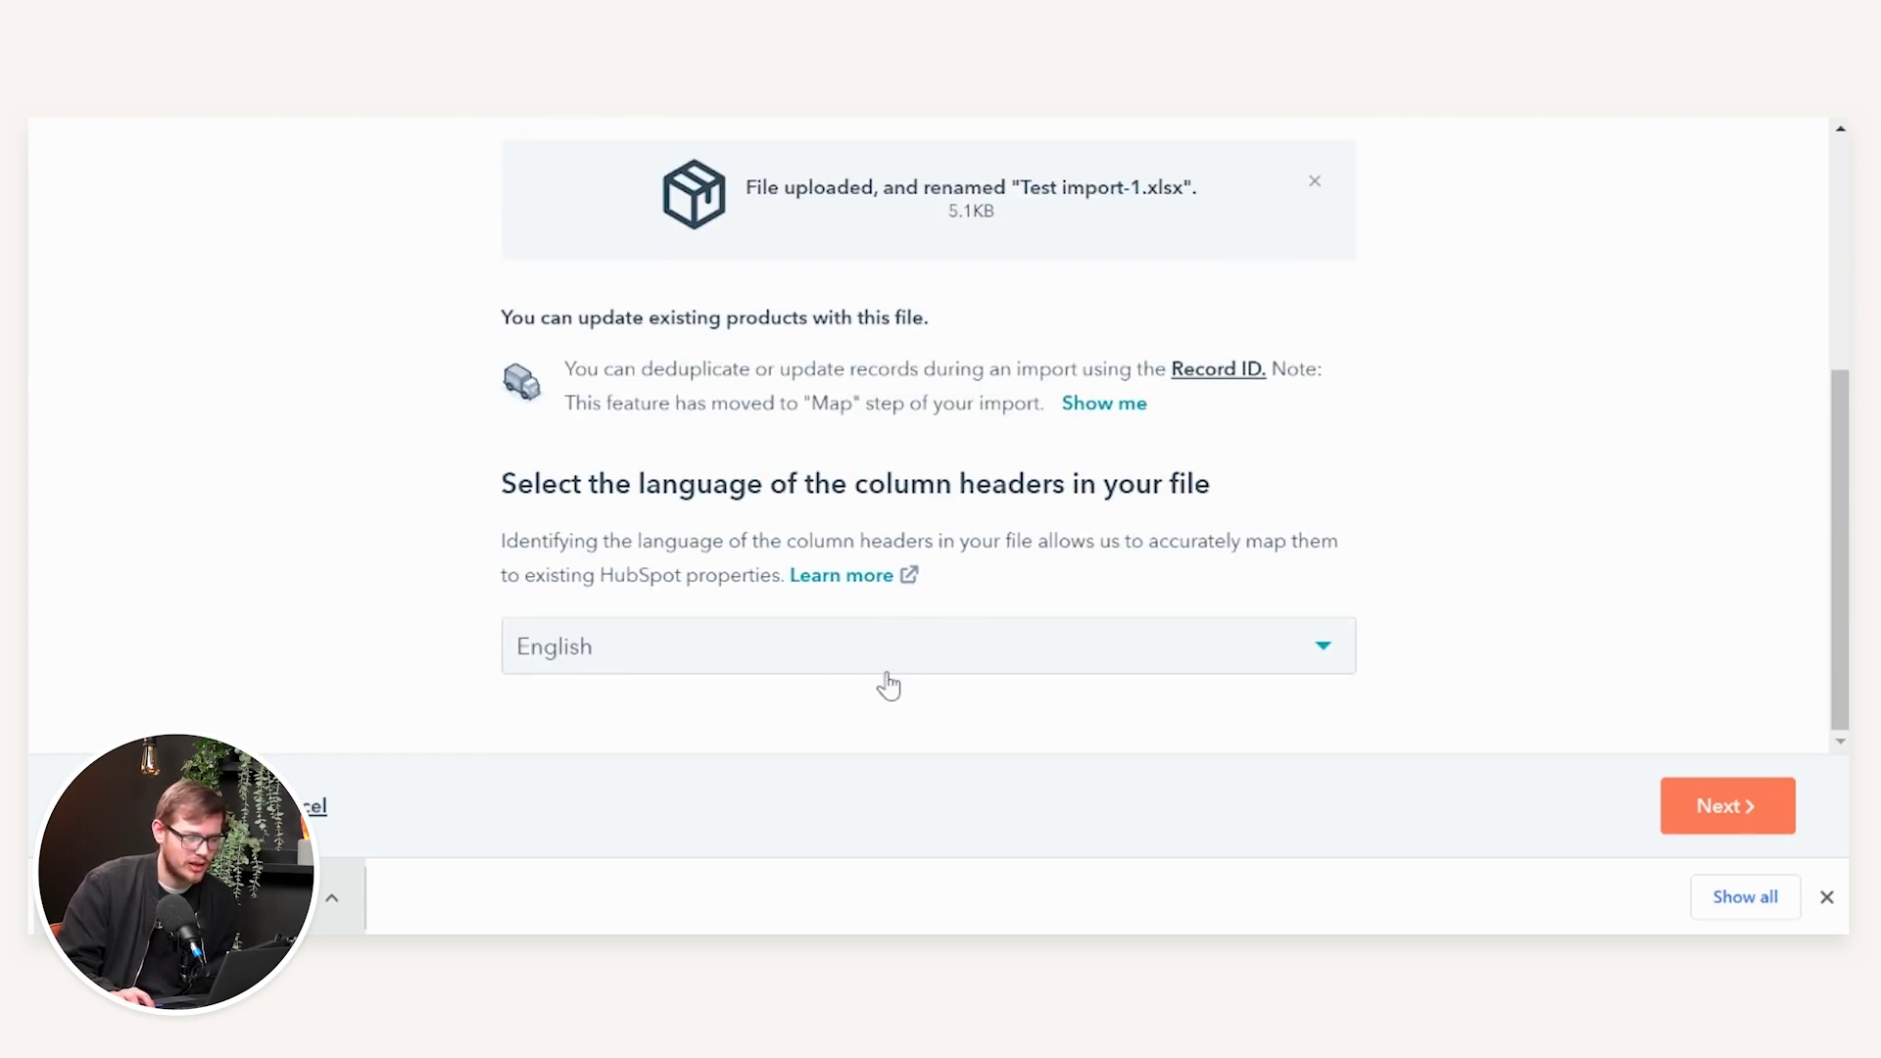
pyautogui.click(1750, 819)
pyautogui.scroll(-2, 260, 507)
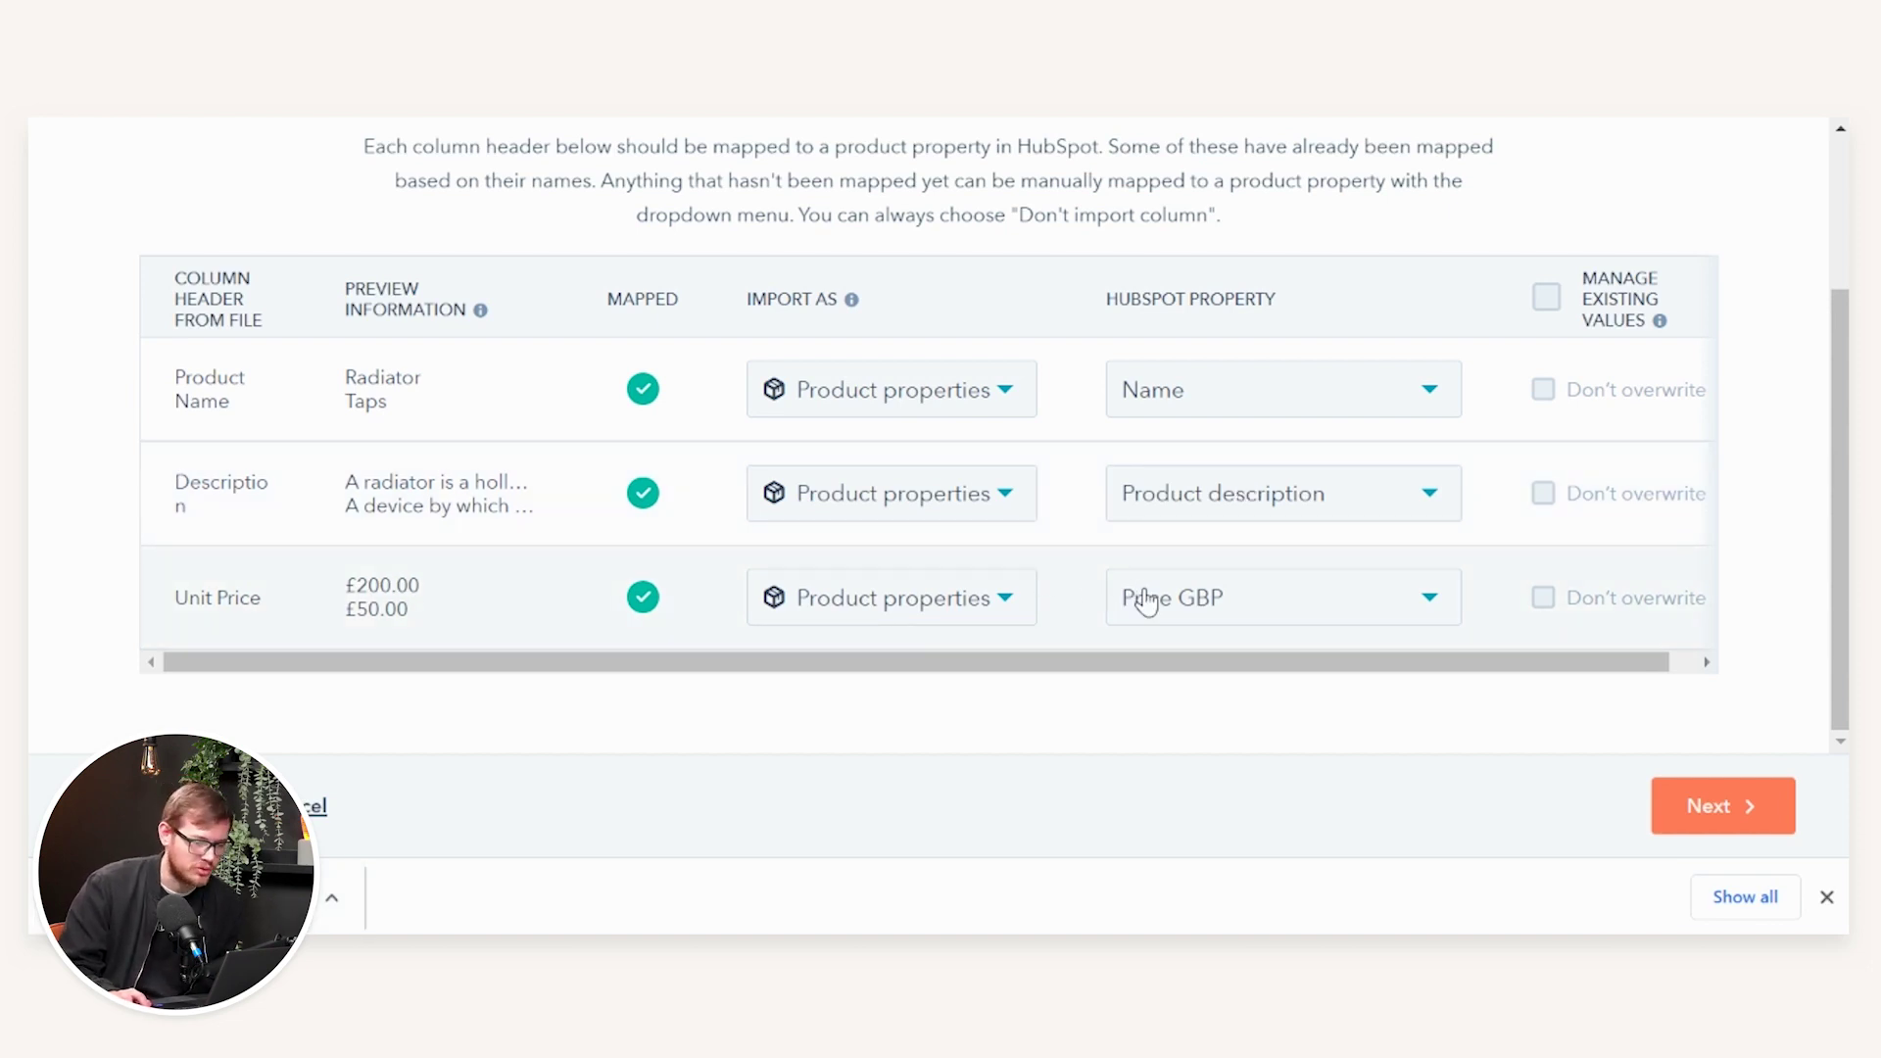
# Accept the mappings and finish importing Test import.xlsx with United Kingdom number format.
pyautogui.click(1727, 806)
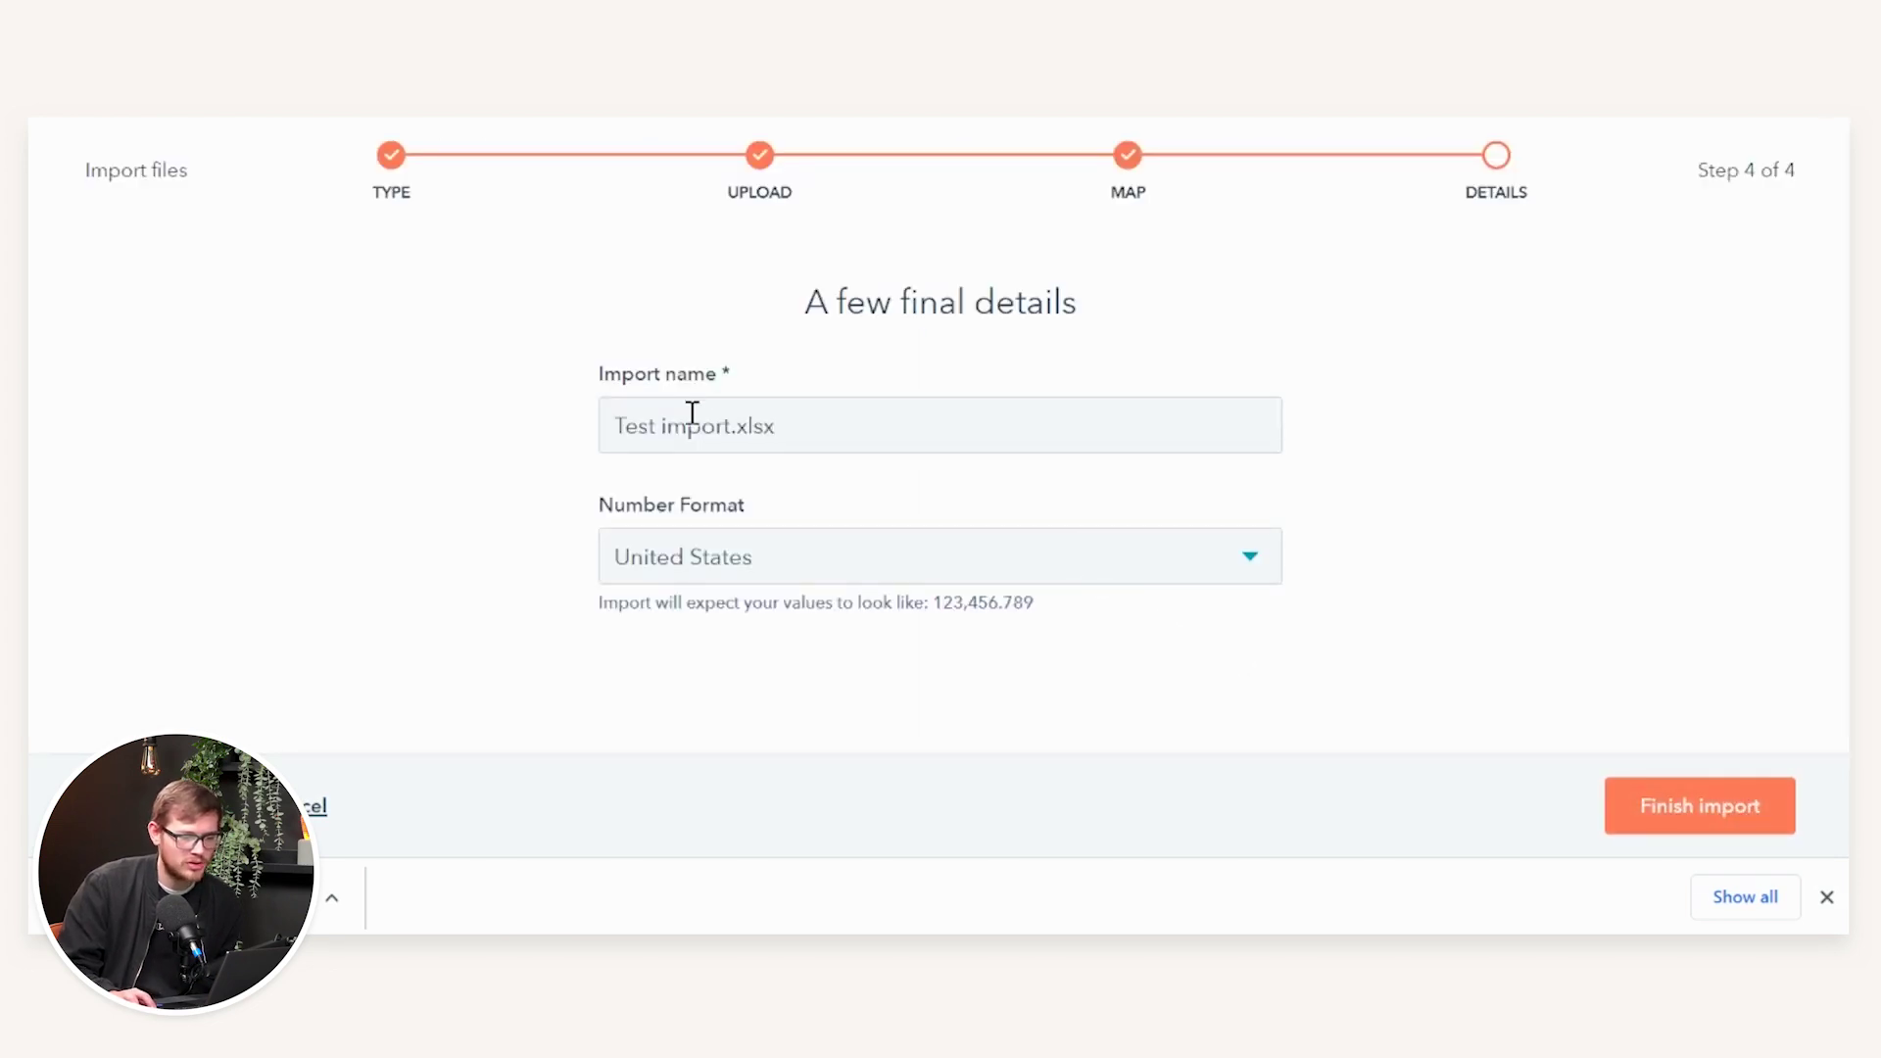
pyautogui.click(683, 553)
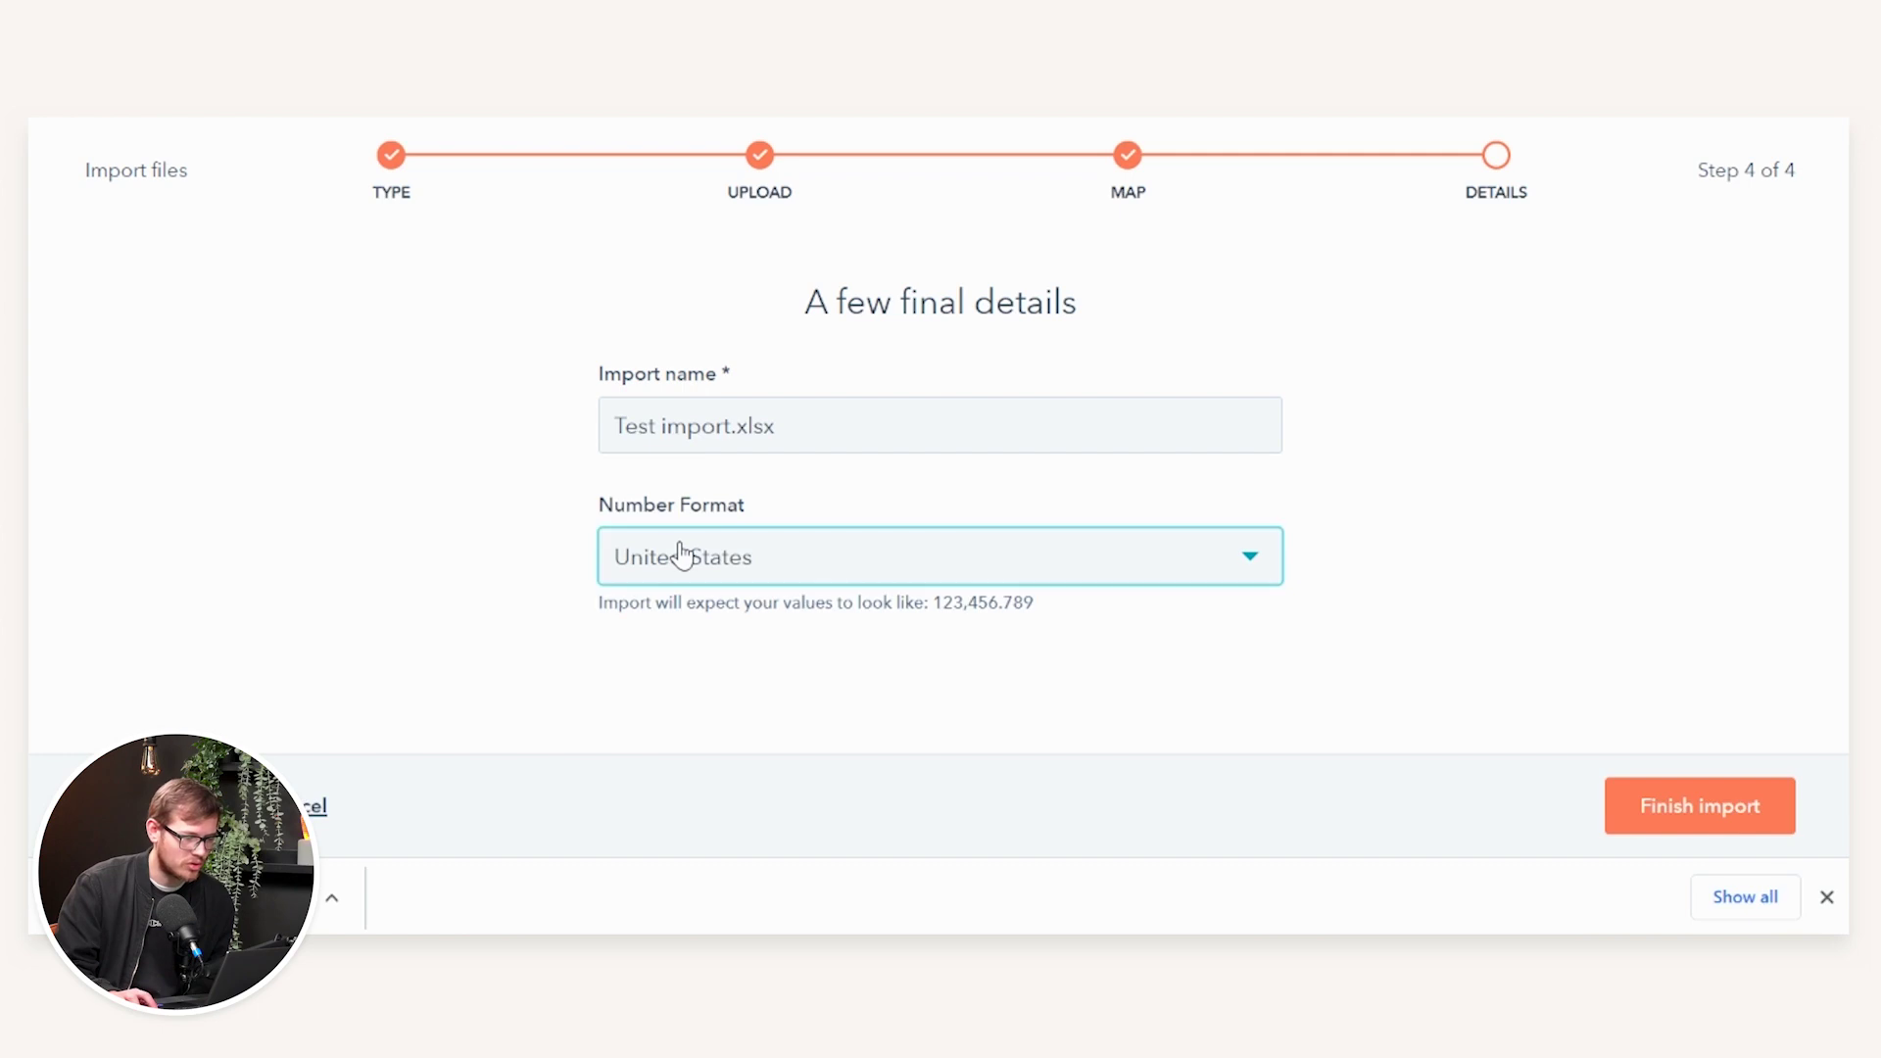
pyautogui.click(804, 441)
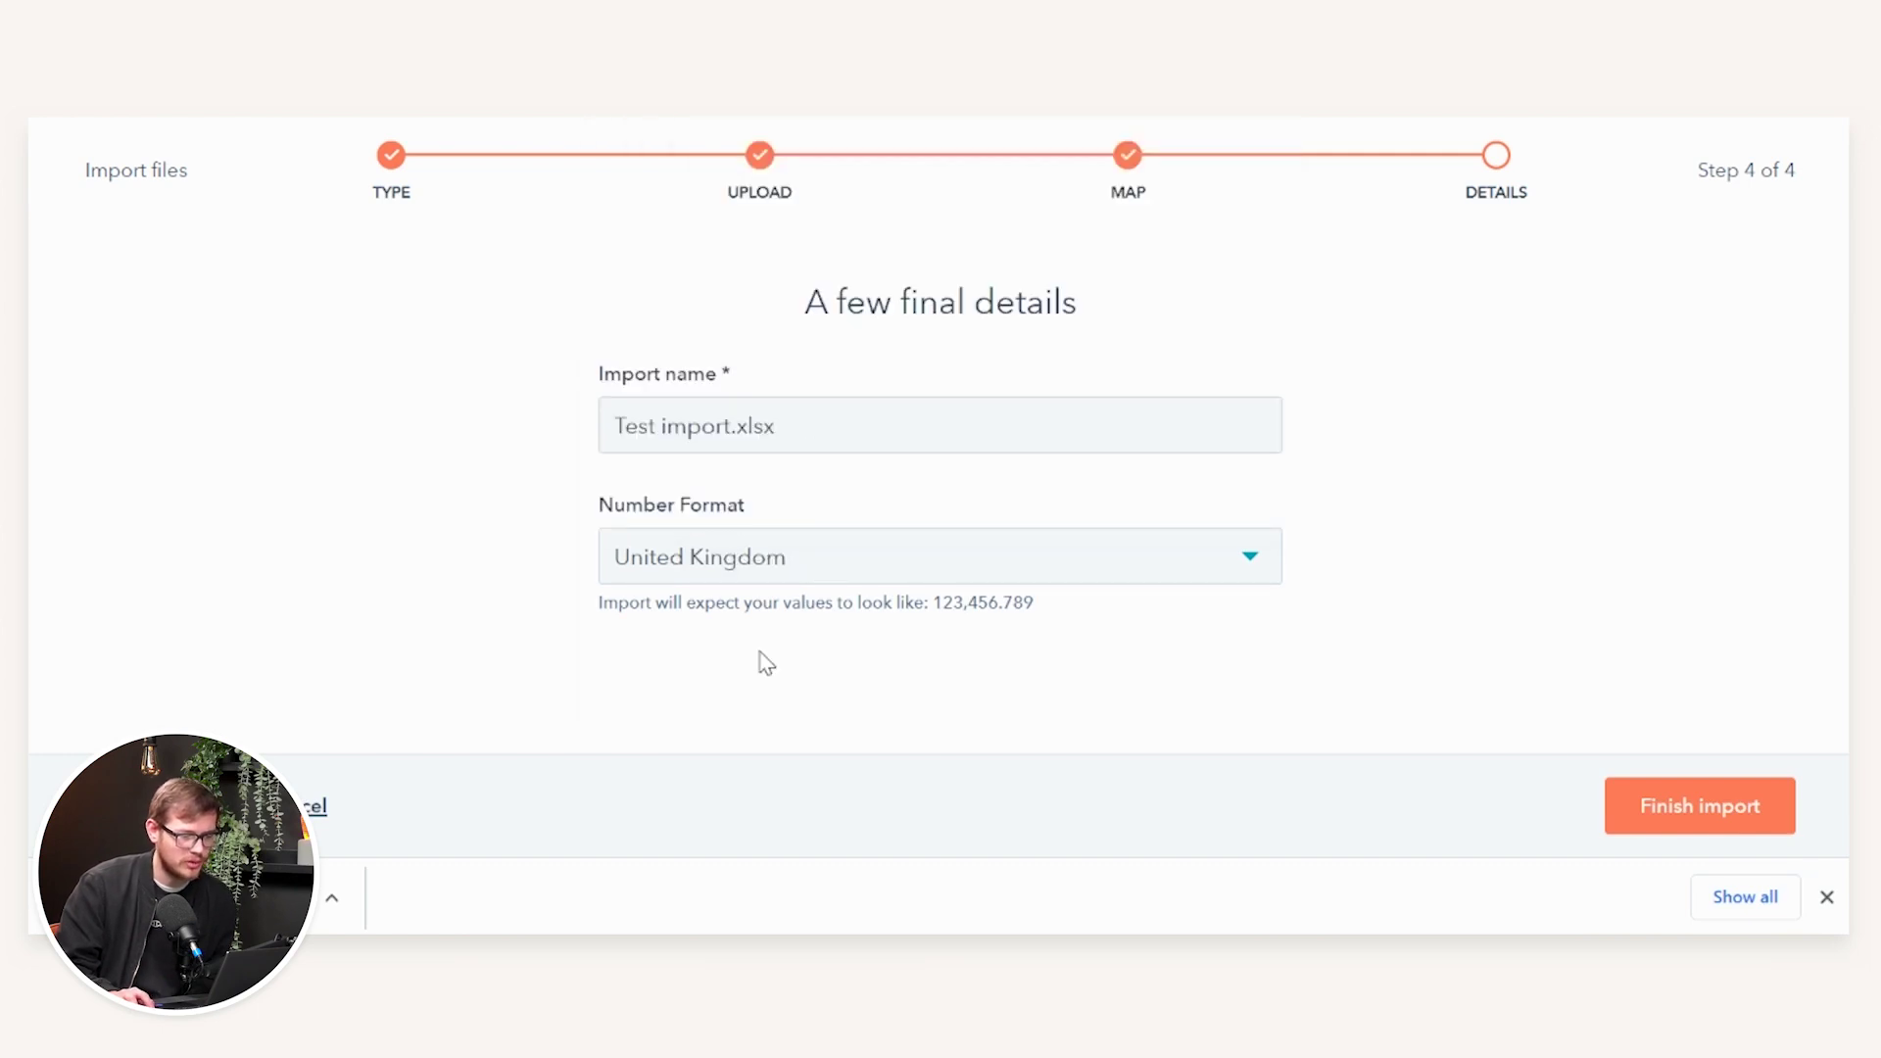
pyautogui.click(1726, 811)
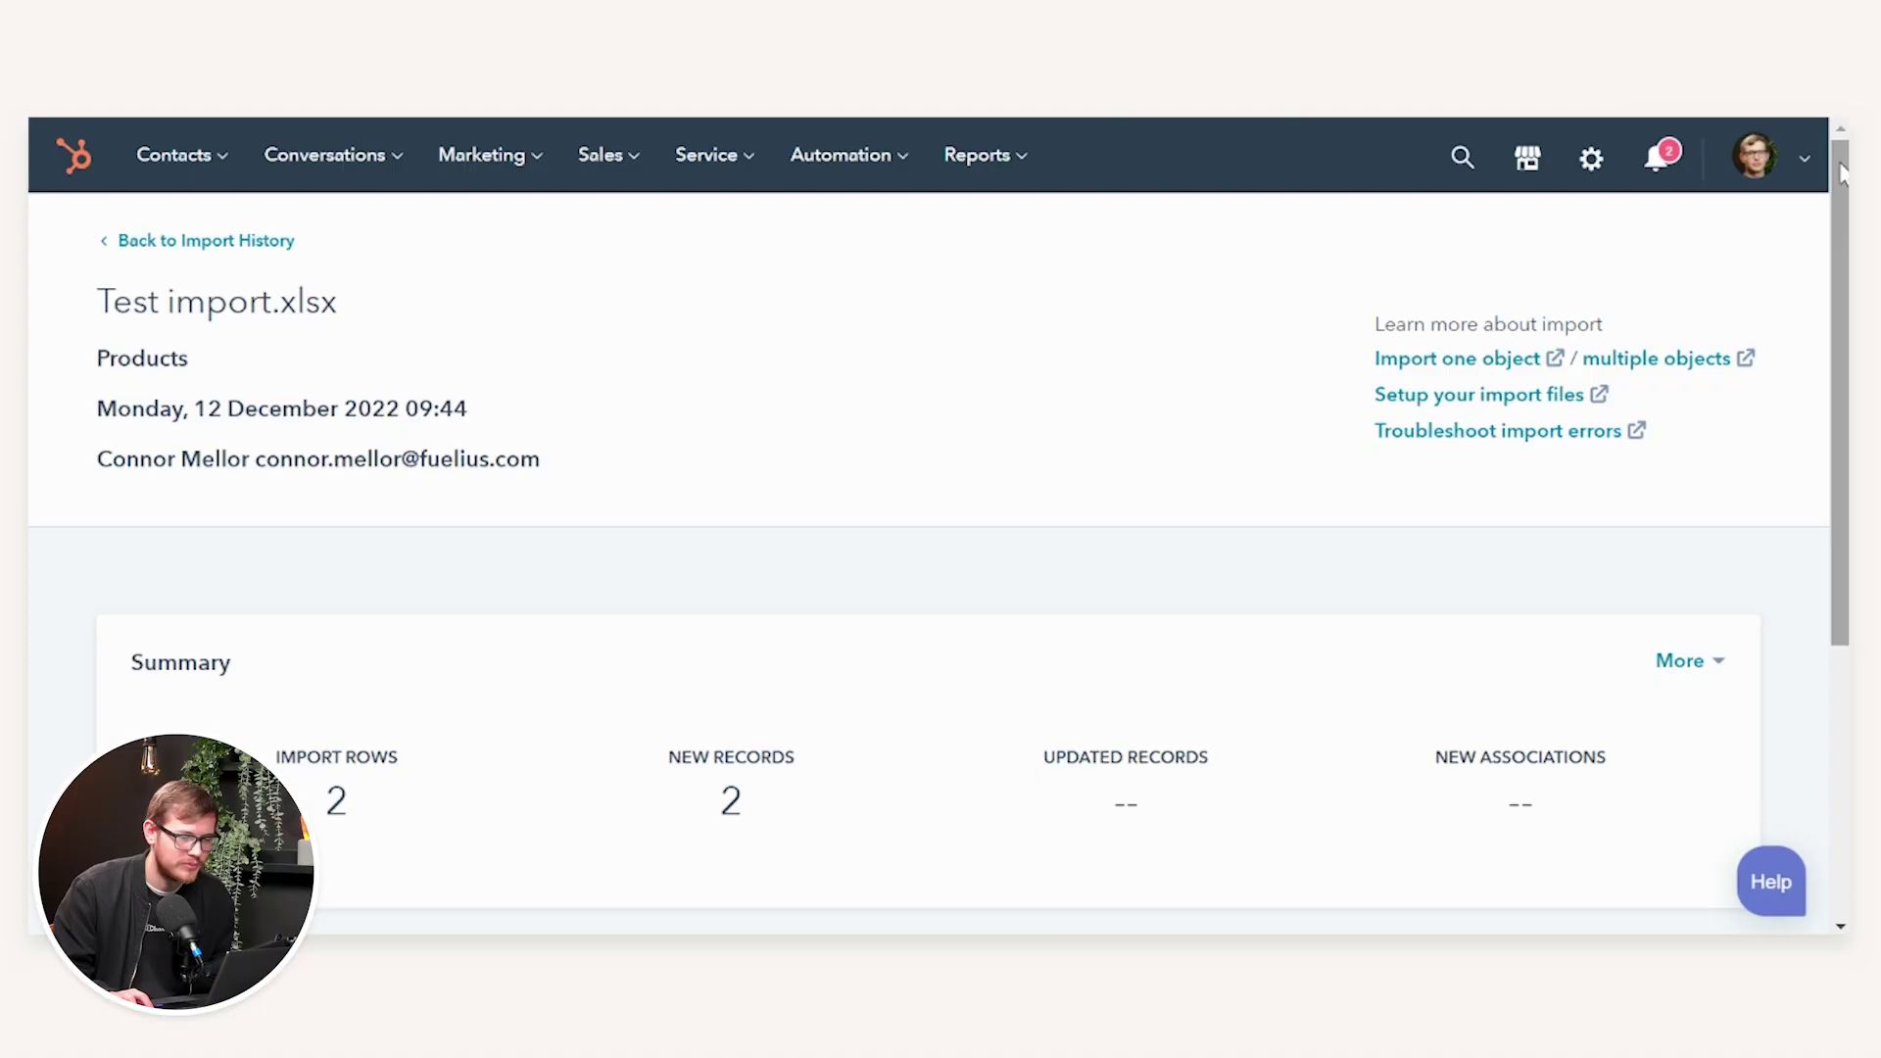
# Return to the Products library and select the Taps and Radiator products.
pyautogui.click(1592, 158)
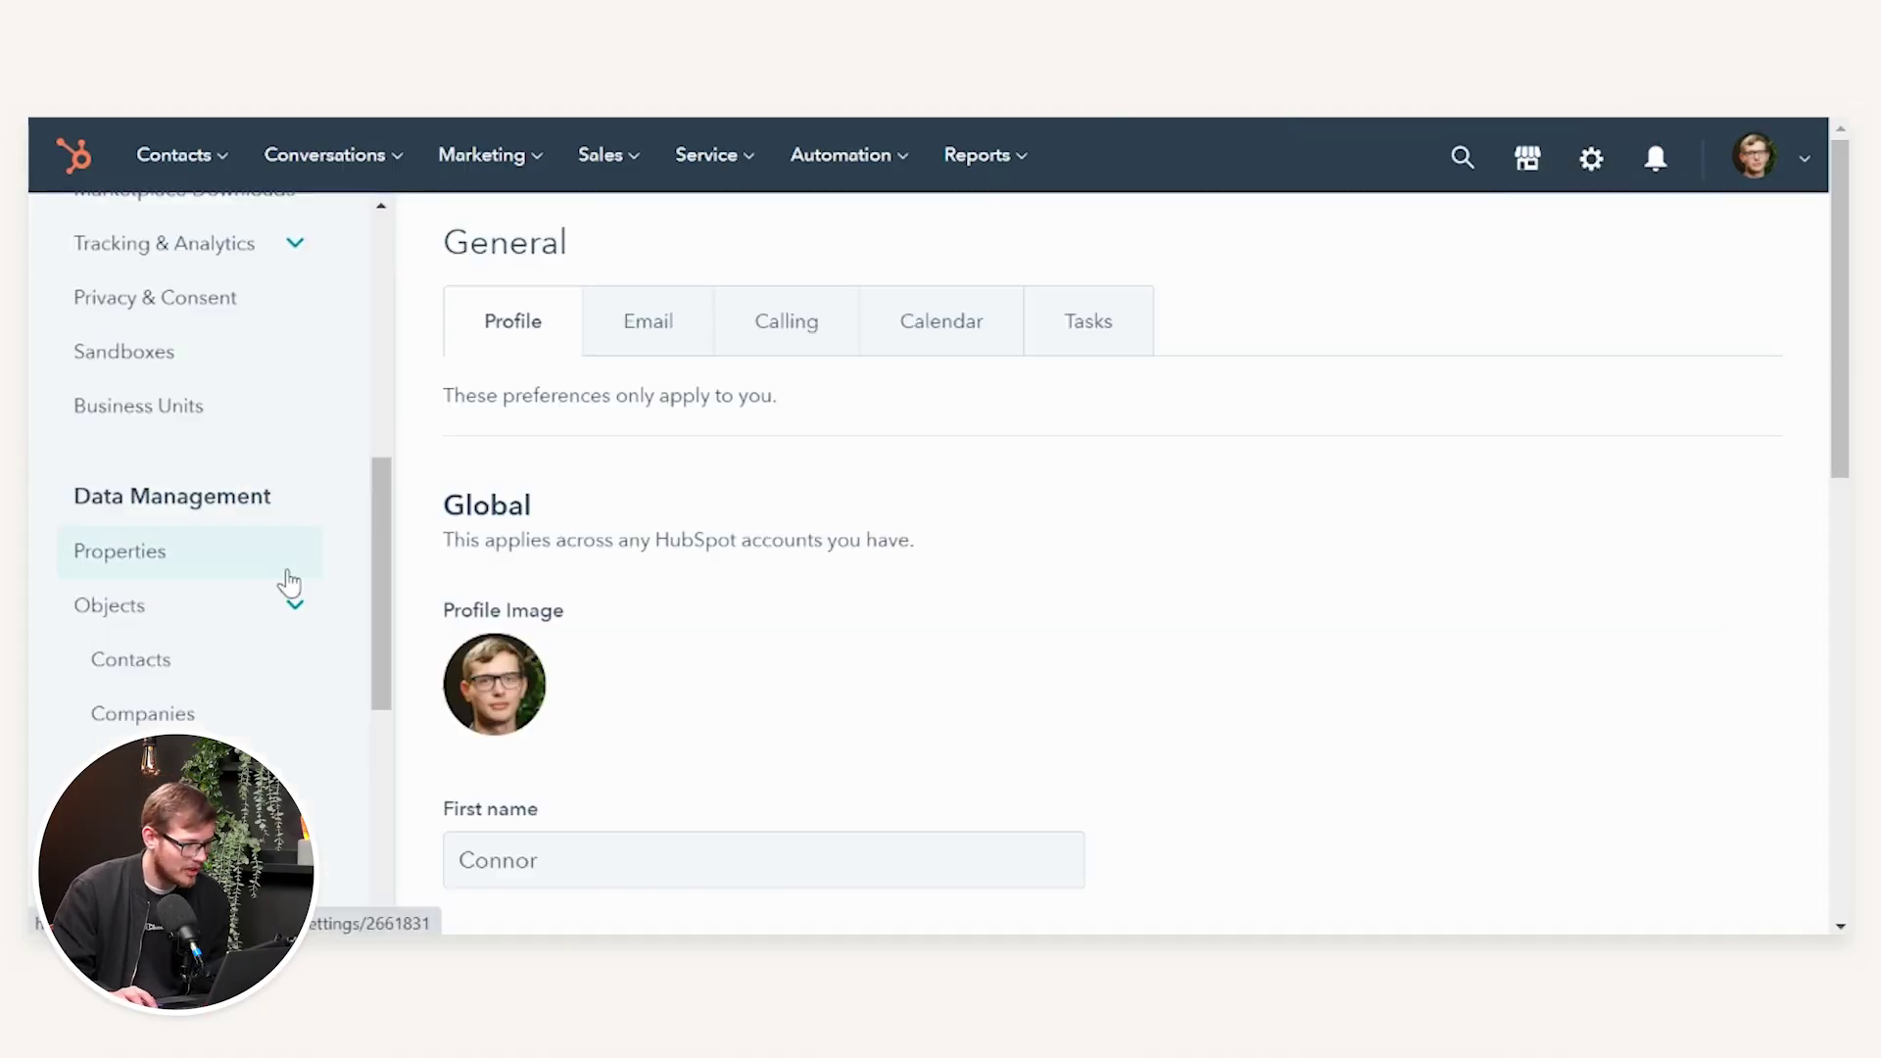
pyautogui.scroll(-2, 290, 578)
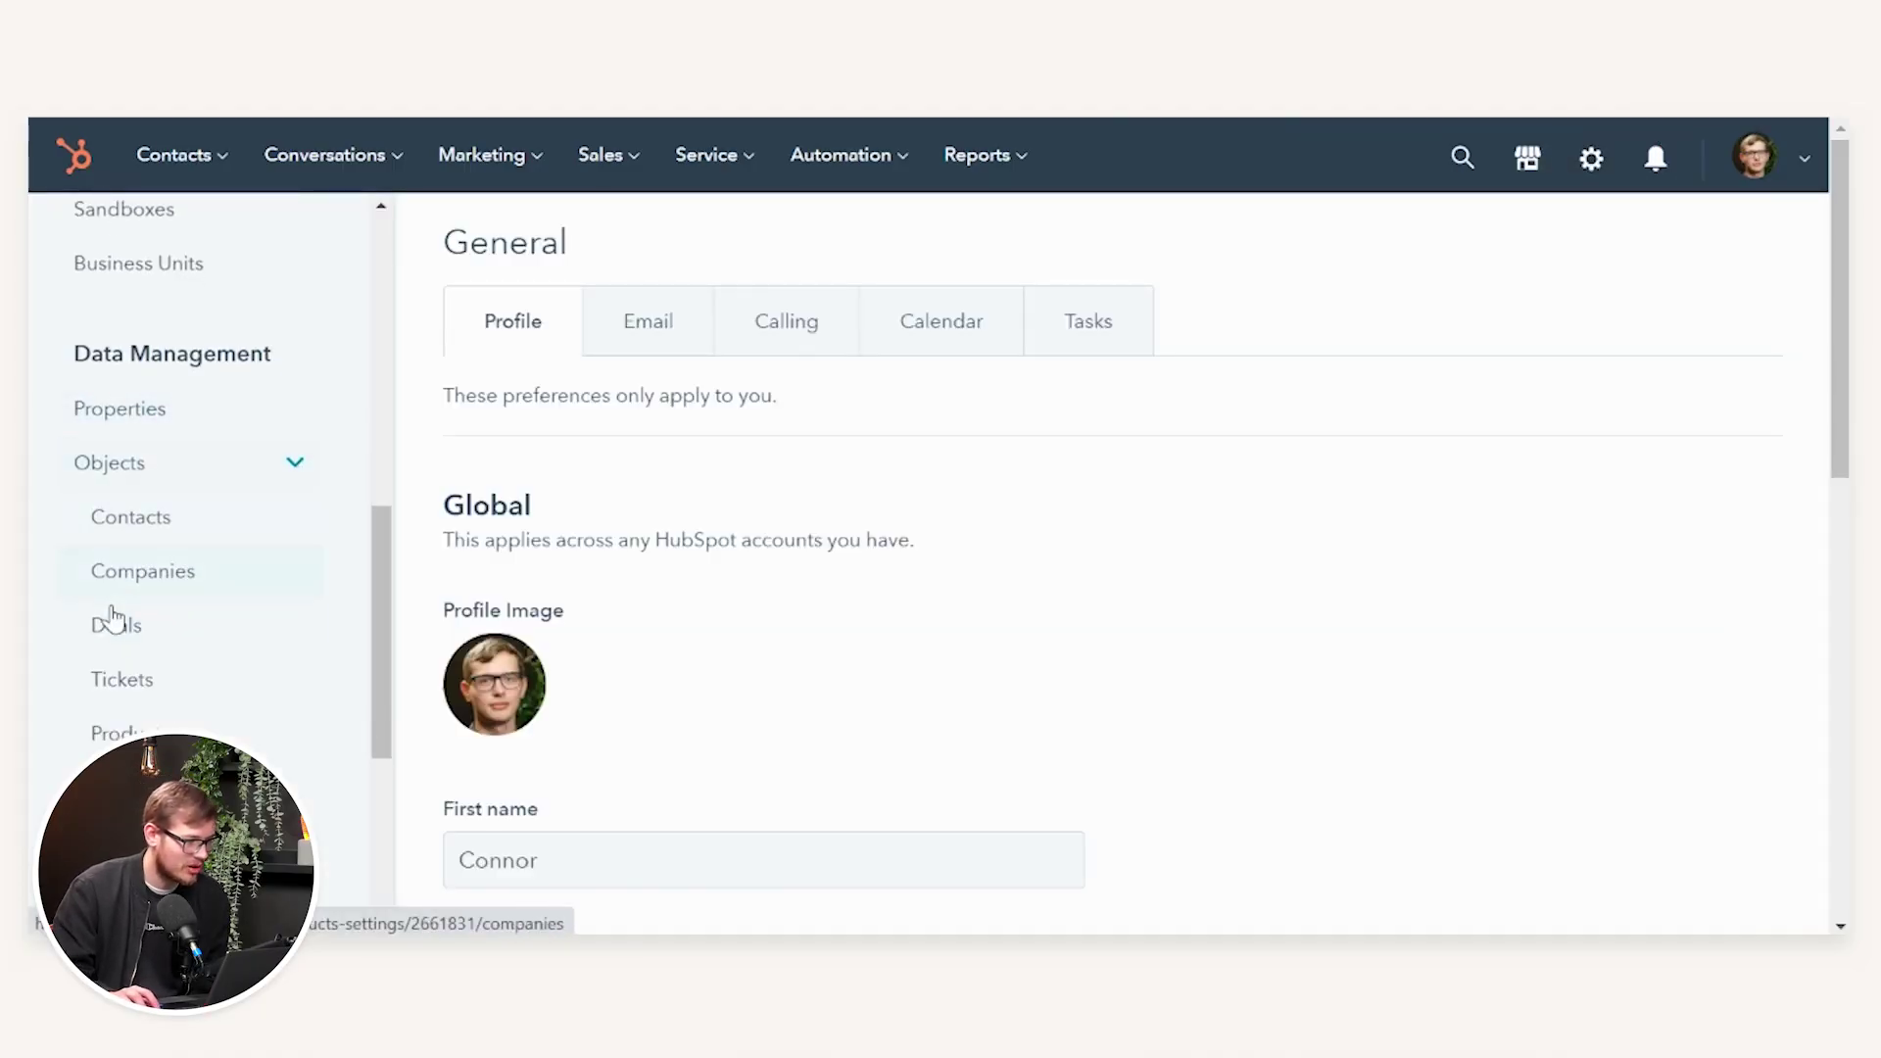
pyautogui.click(277, 740)
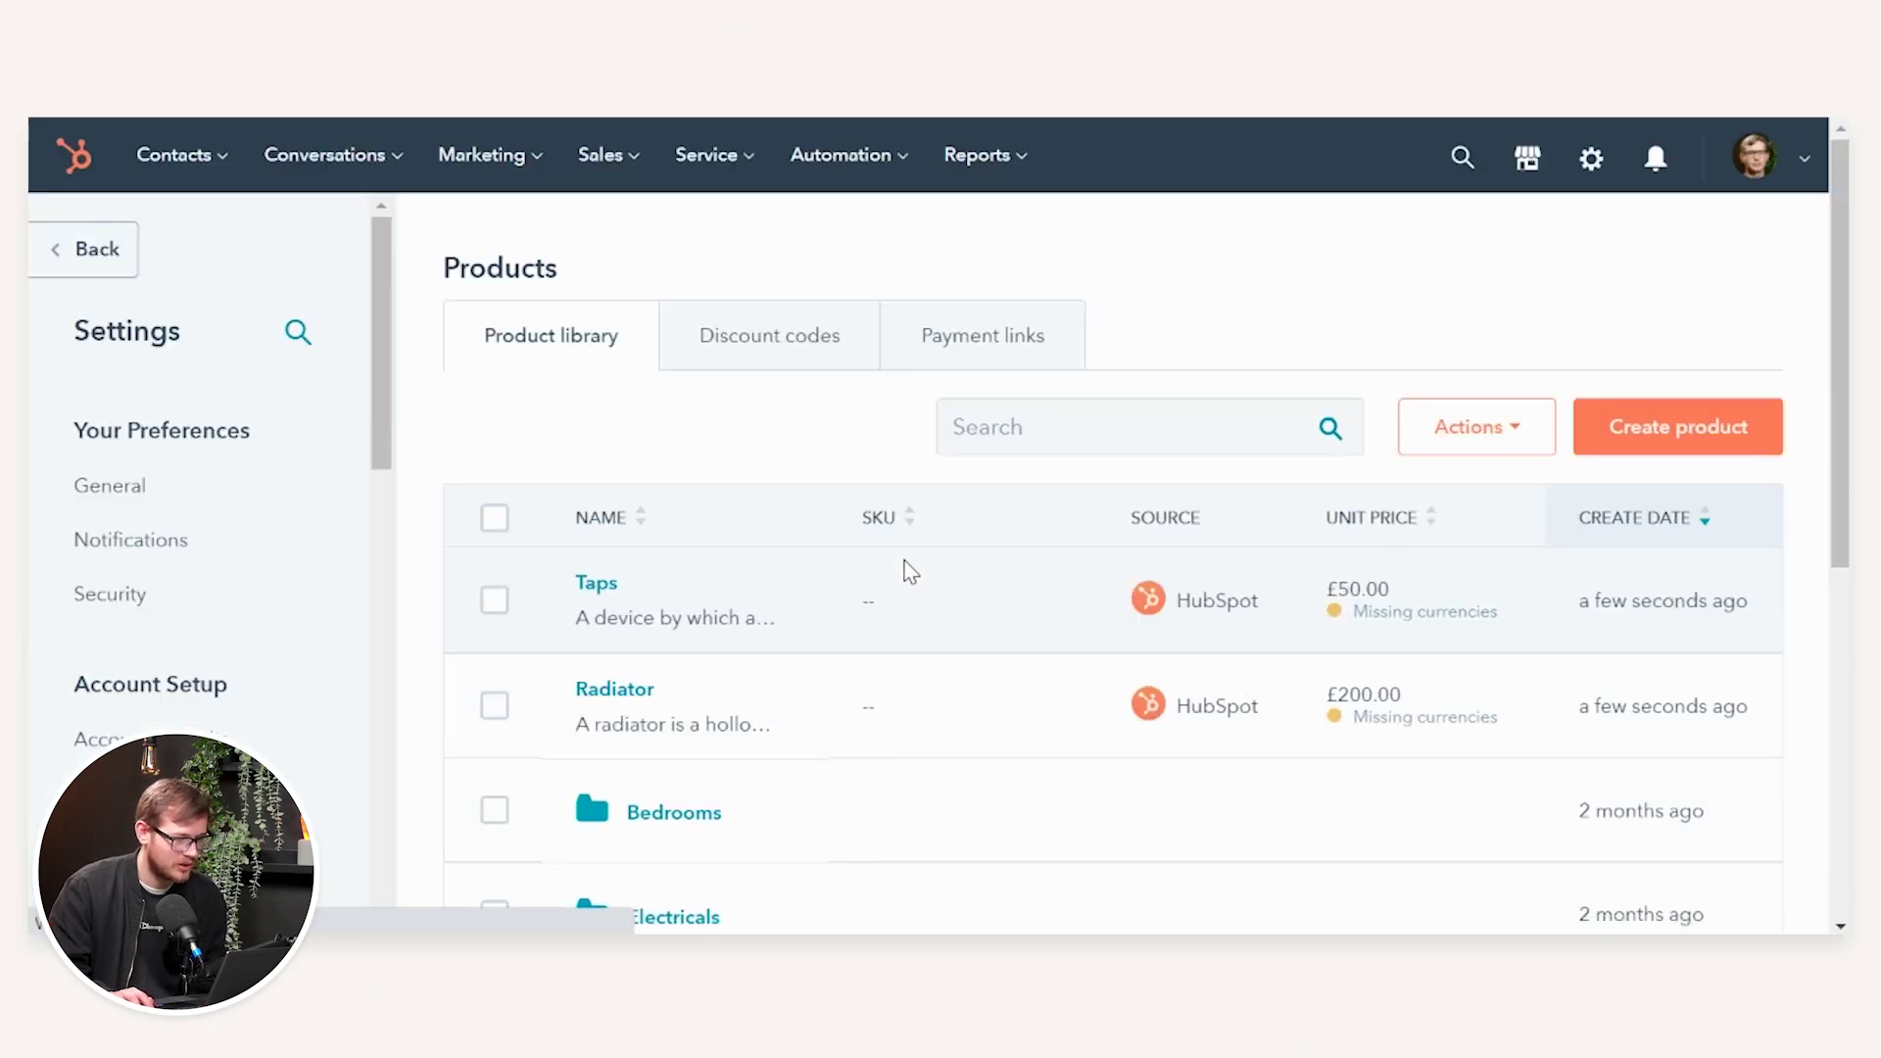
pyautogui.scroll(-2, 902, 563)
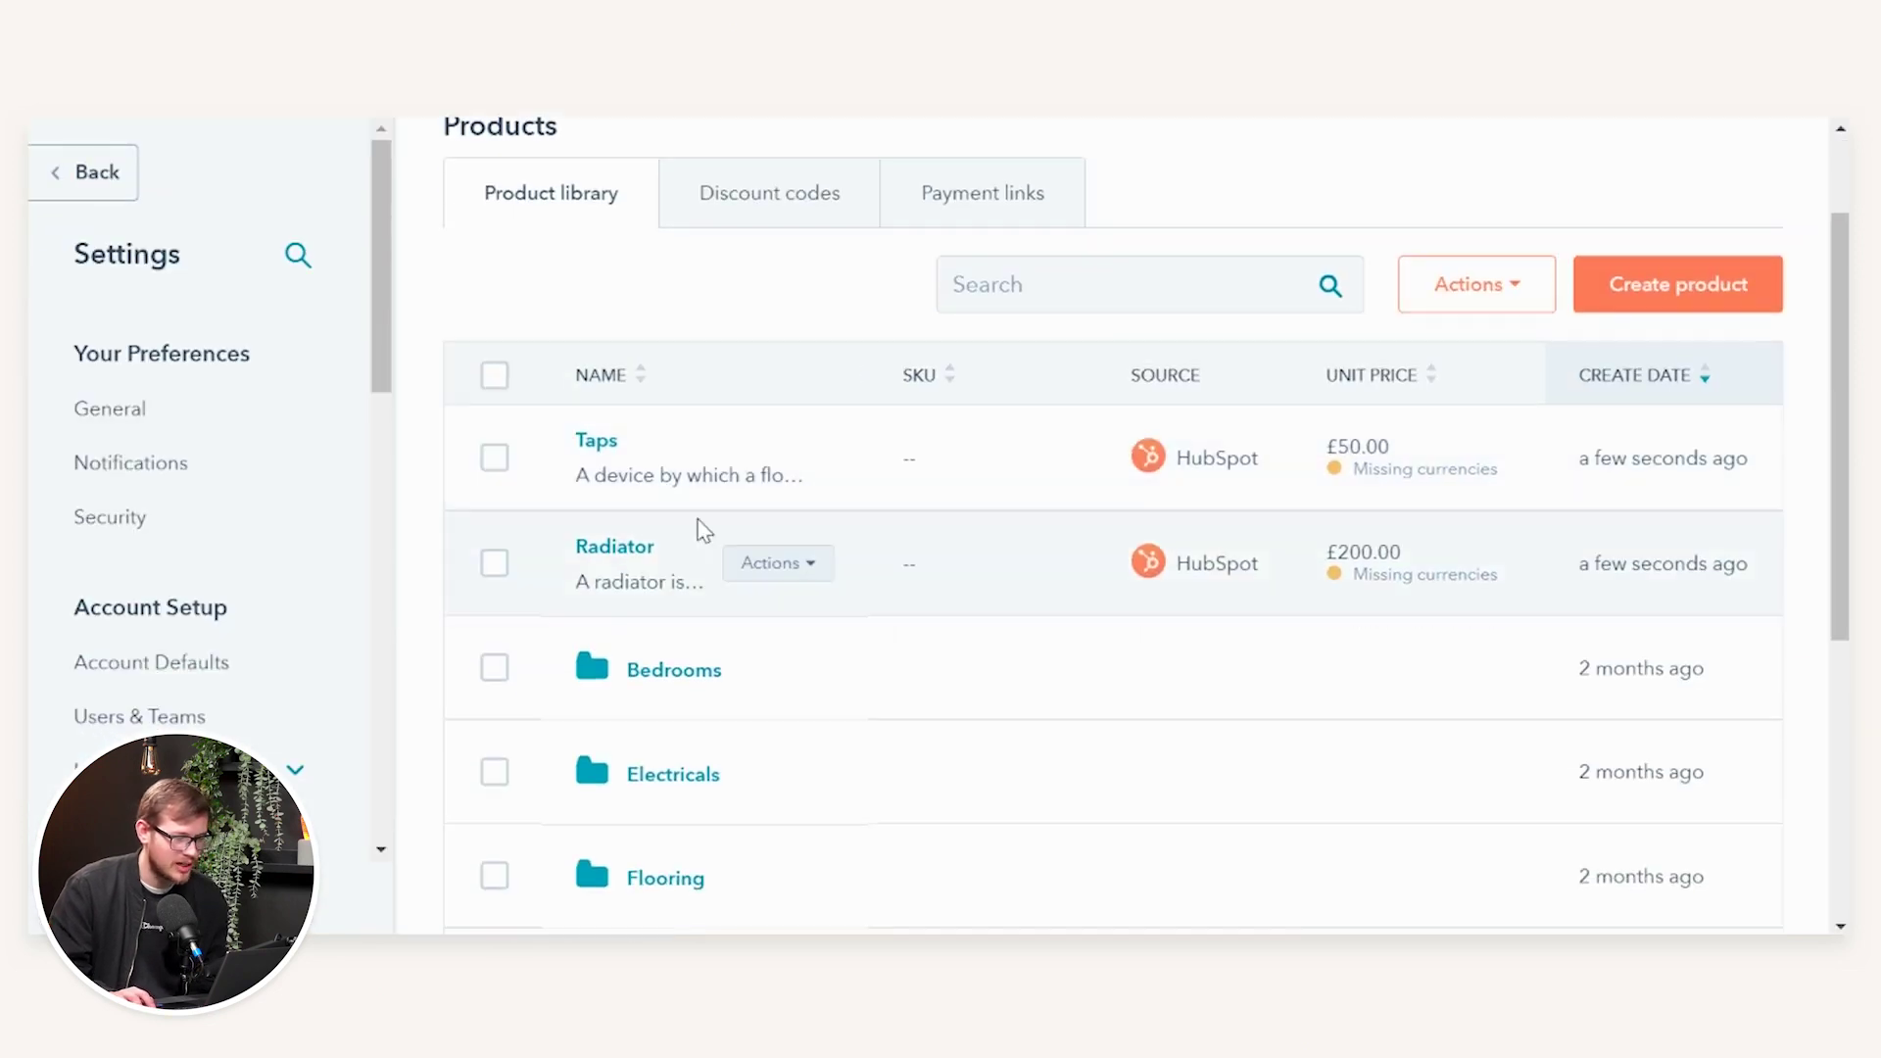
pyautogui.click(495, 459)
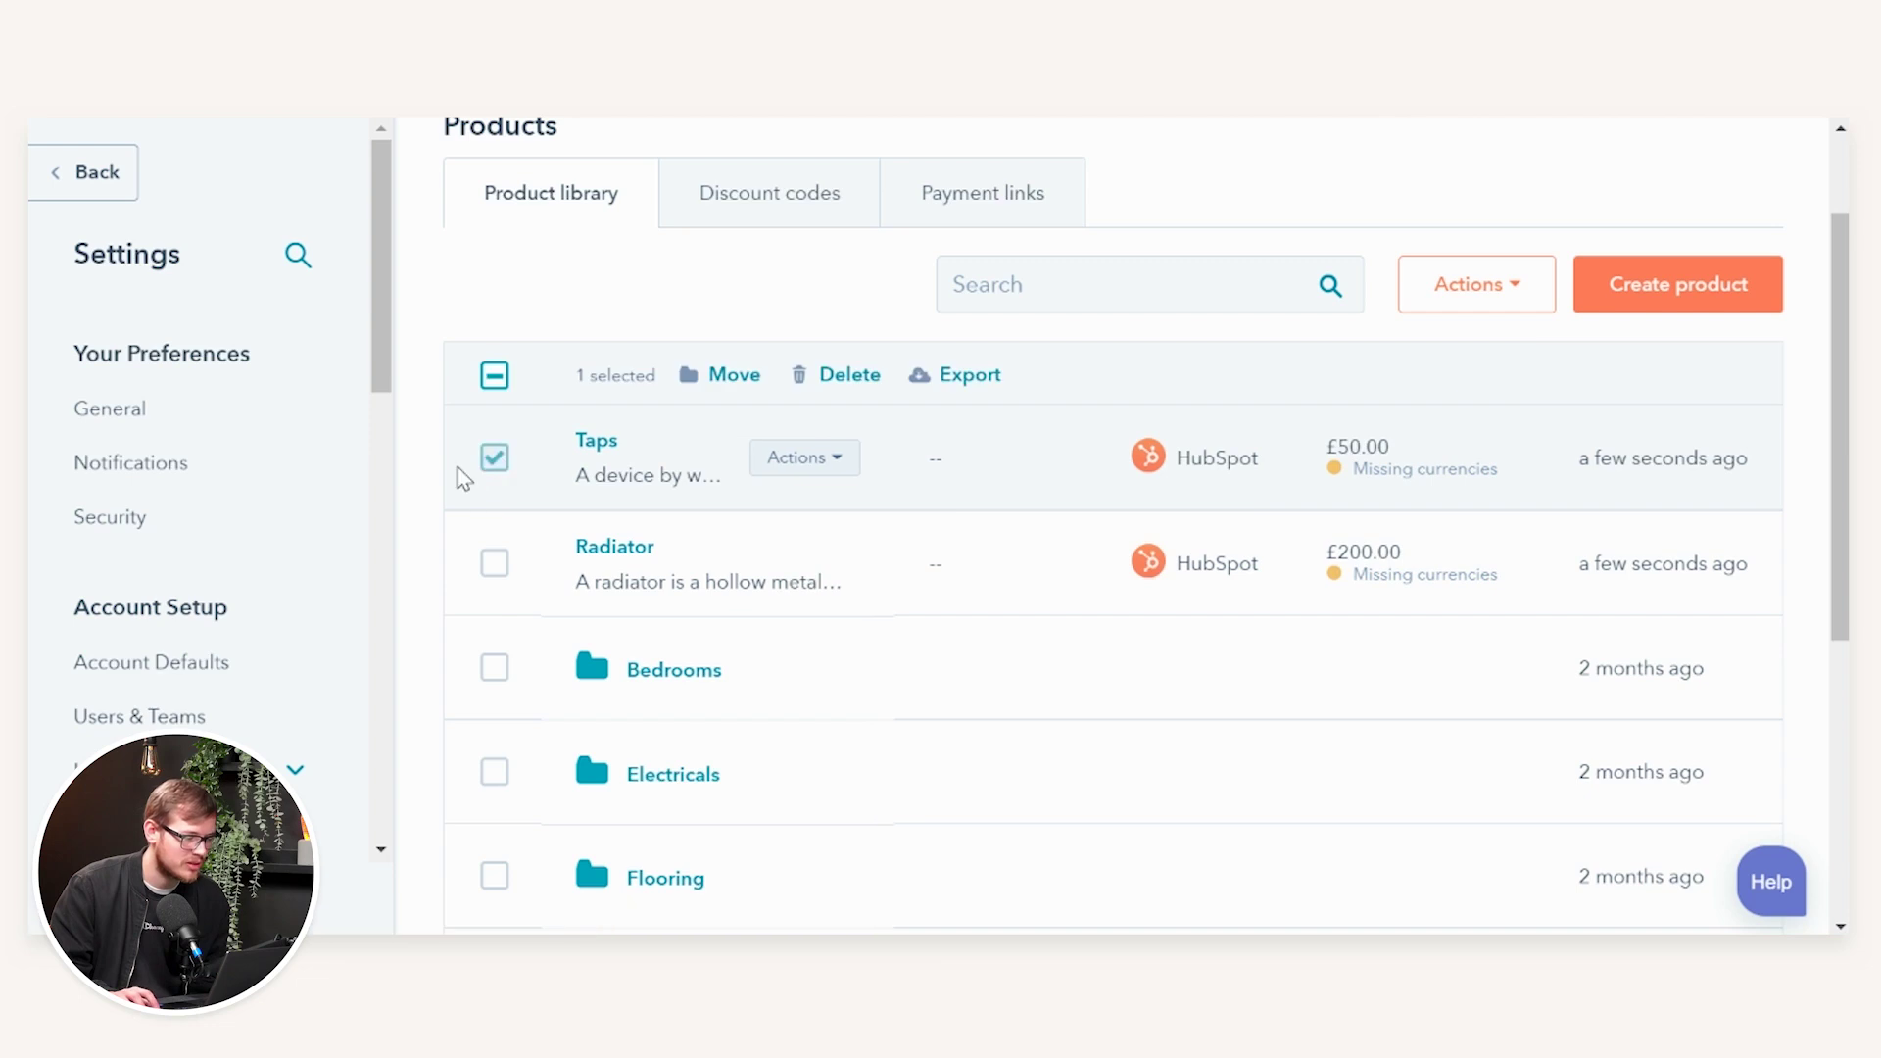
pyautogui.click(495, 564)
# Move both products into the Installations folder and open it to confirm.
pyautogui.click(734, 375)
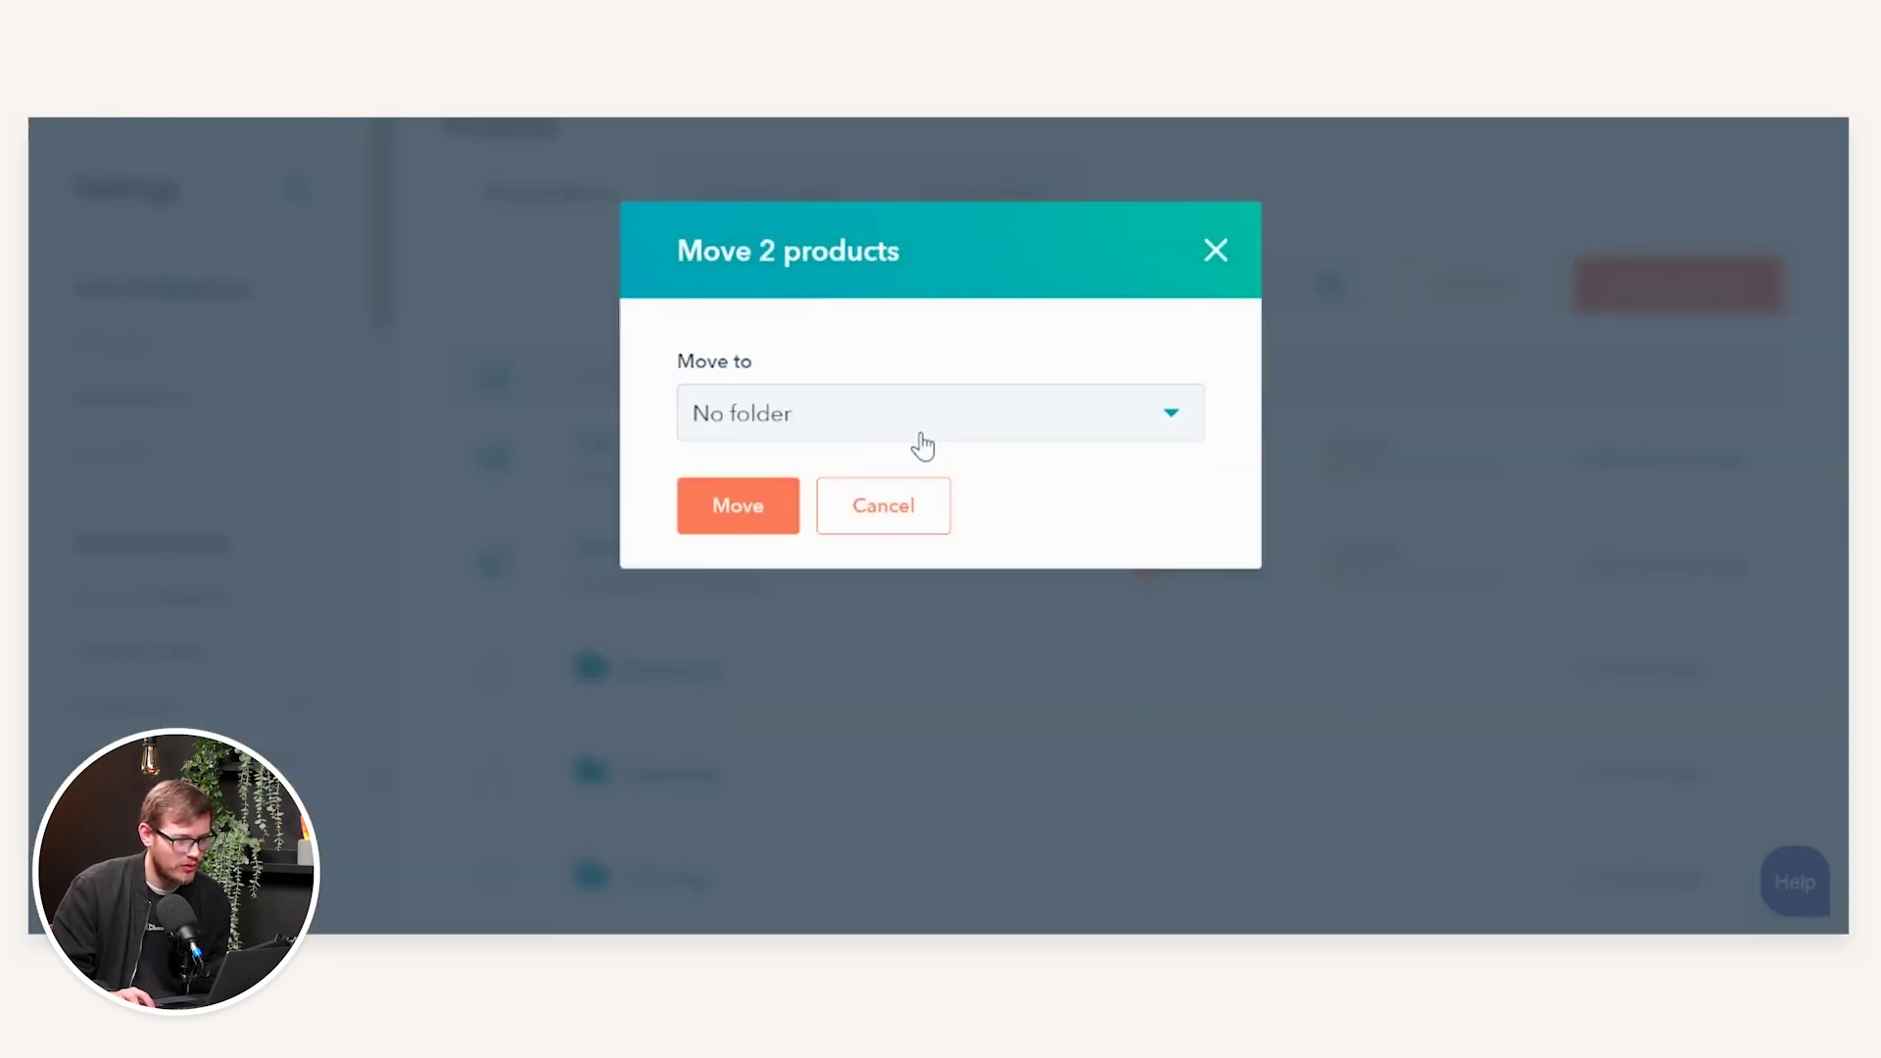
pyautogui.click(920, 432)
pyautogui.scroll(-1, 968, 603)
pyautogui.click(965, 612)
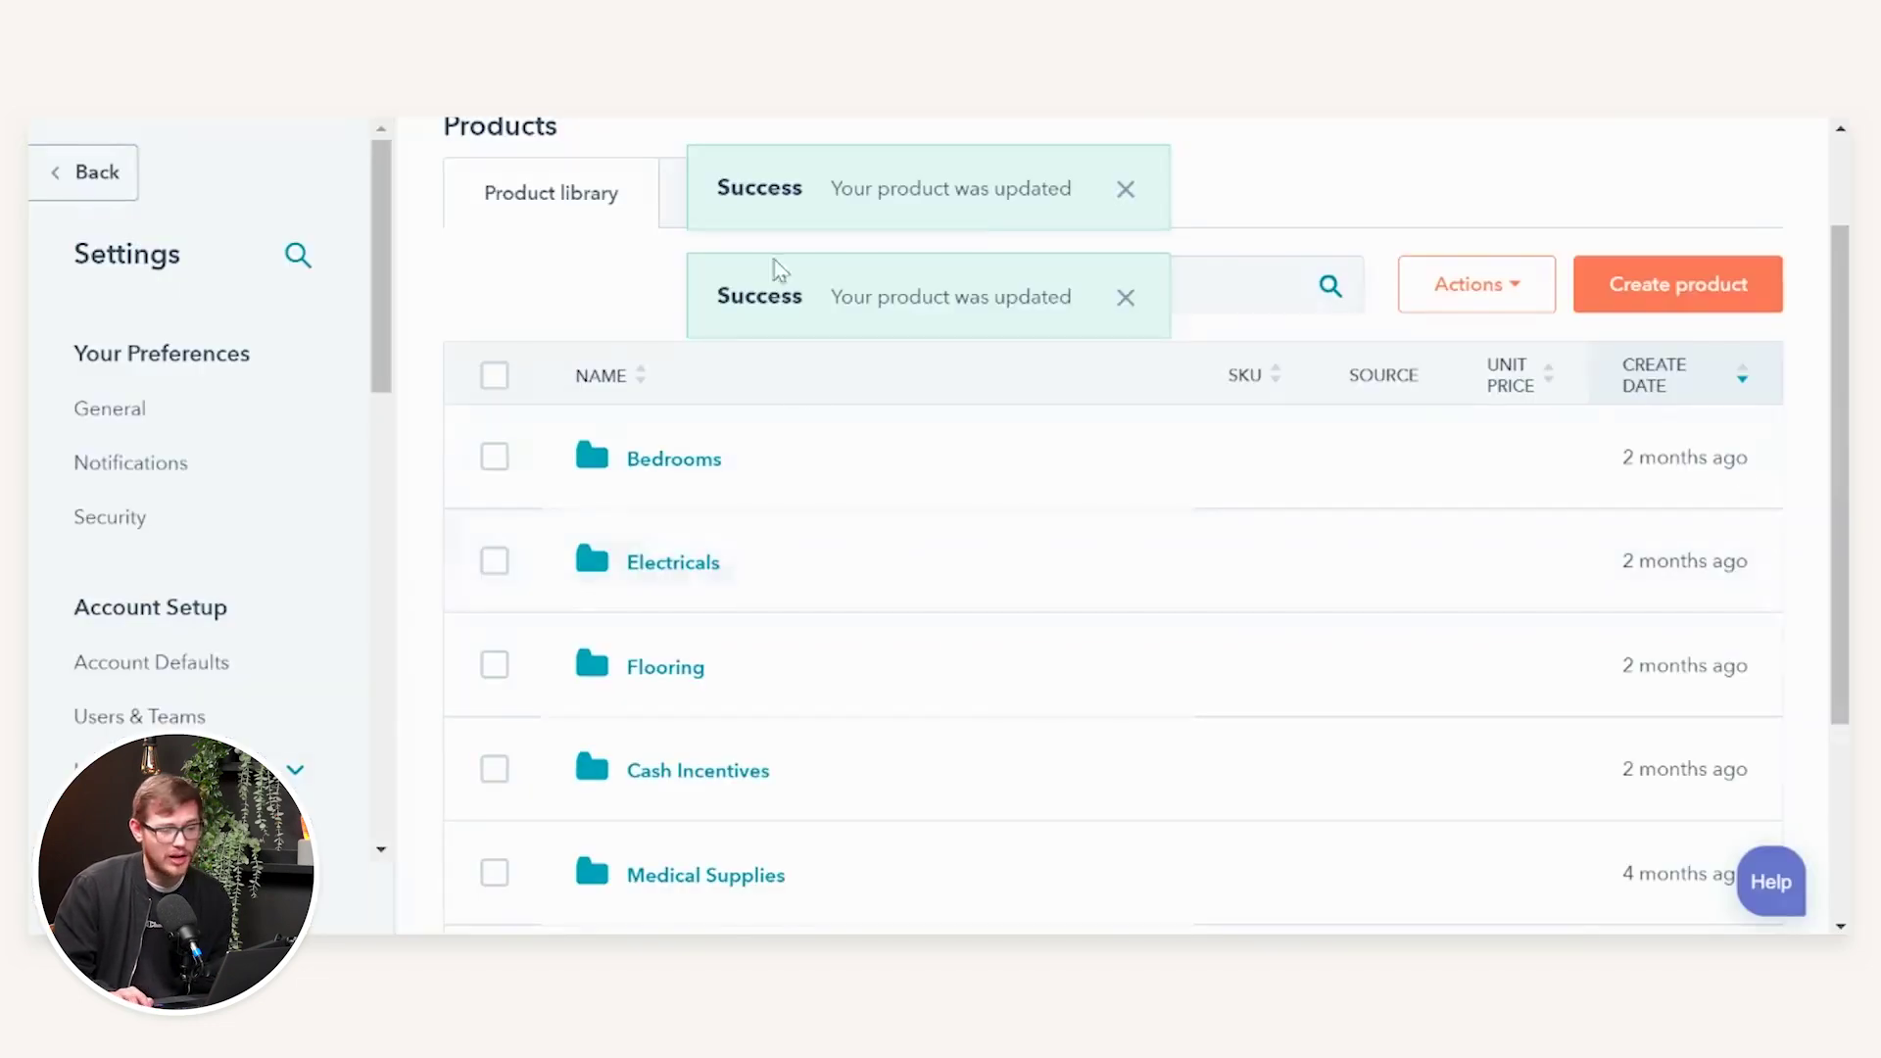
pyautogui.scroll(-3, 739, 676)
pyautogui.click(684, 769)
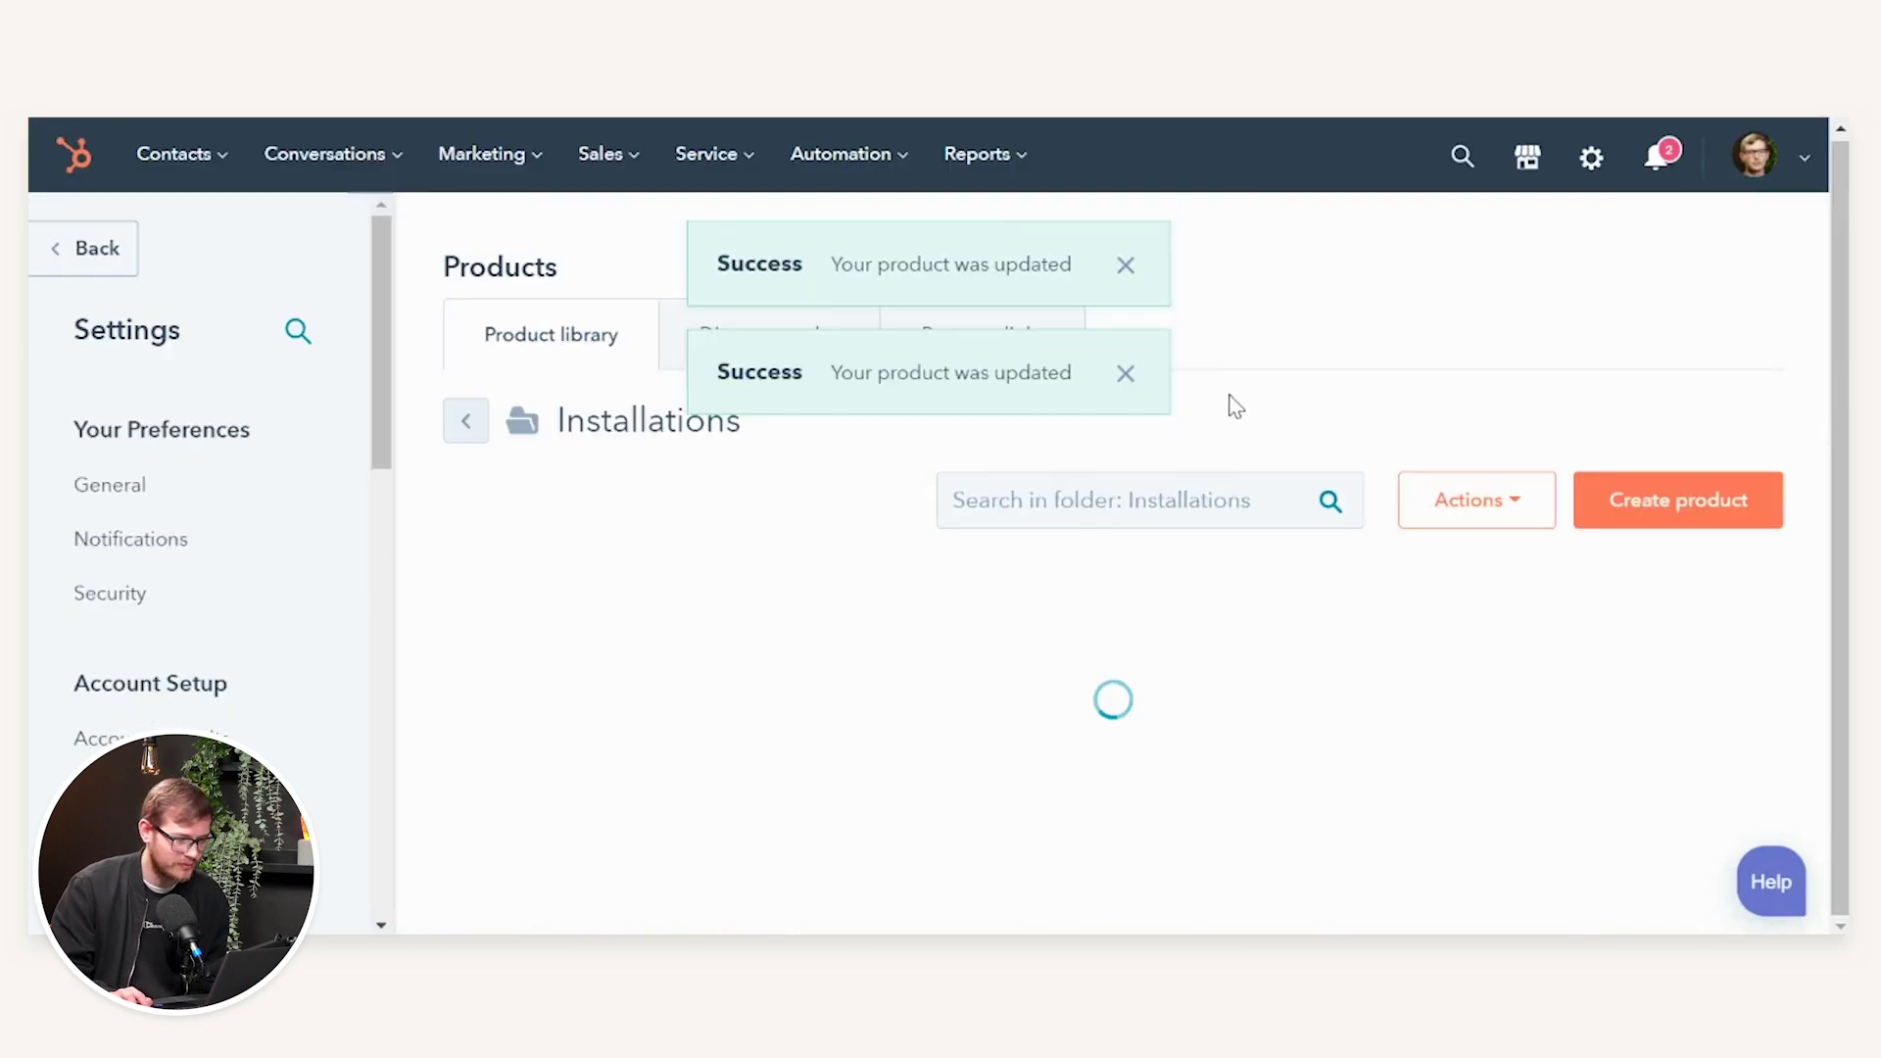
pyautogui.scroll(-5, 690, 720)
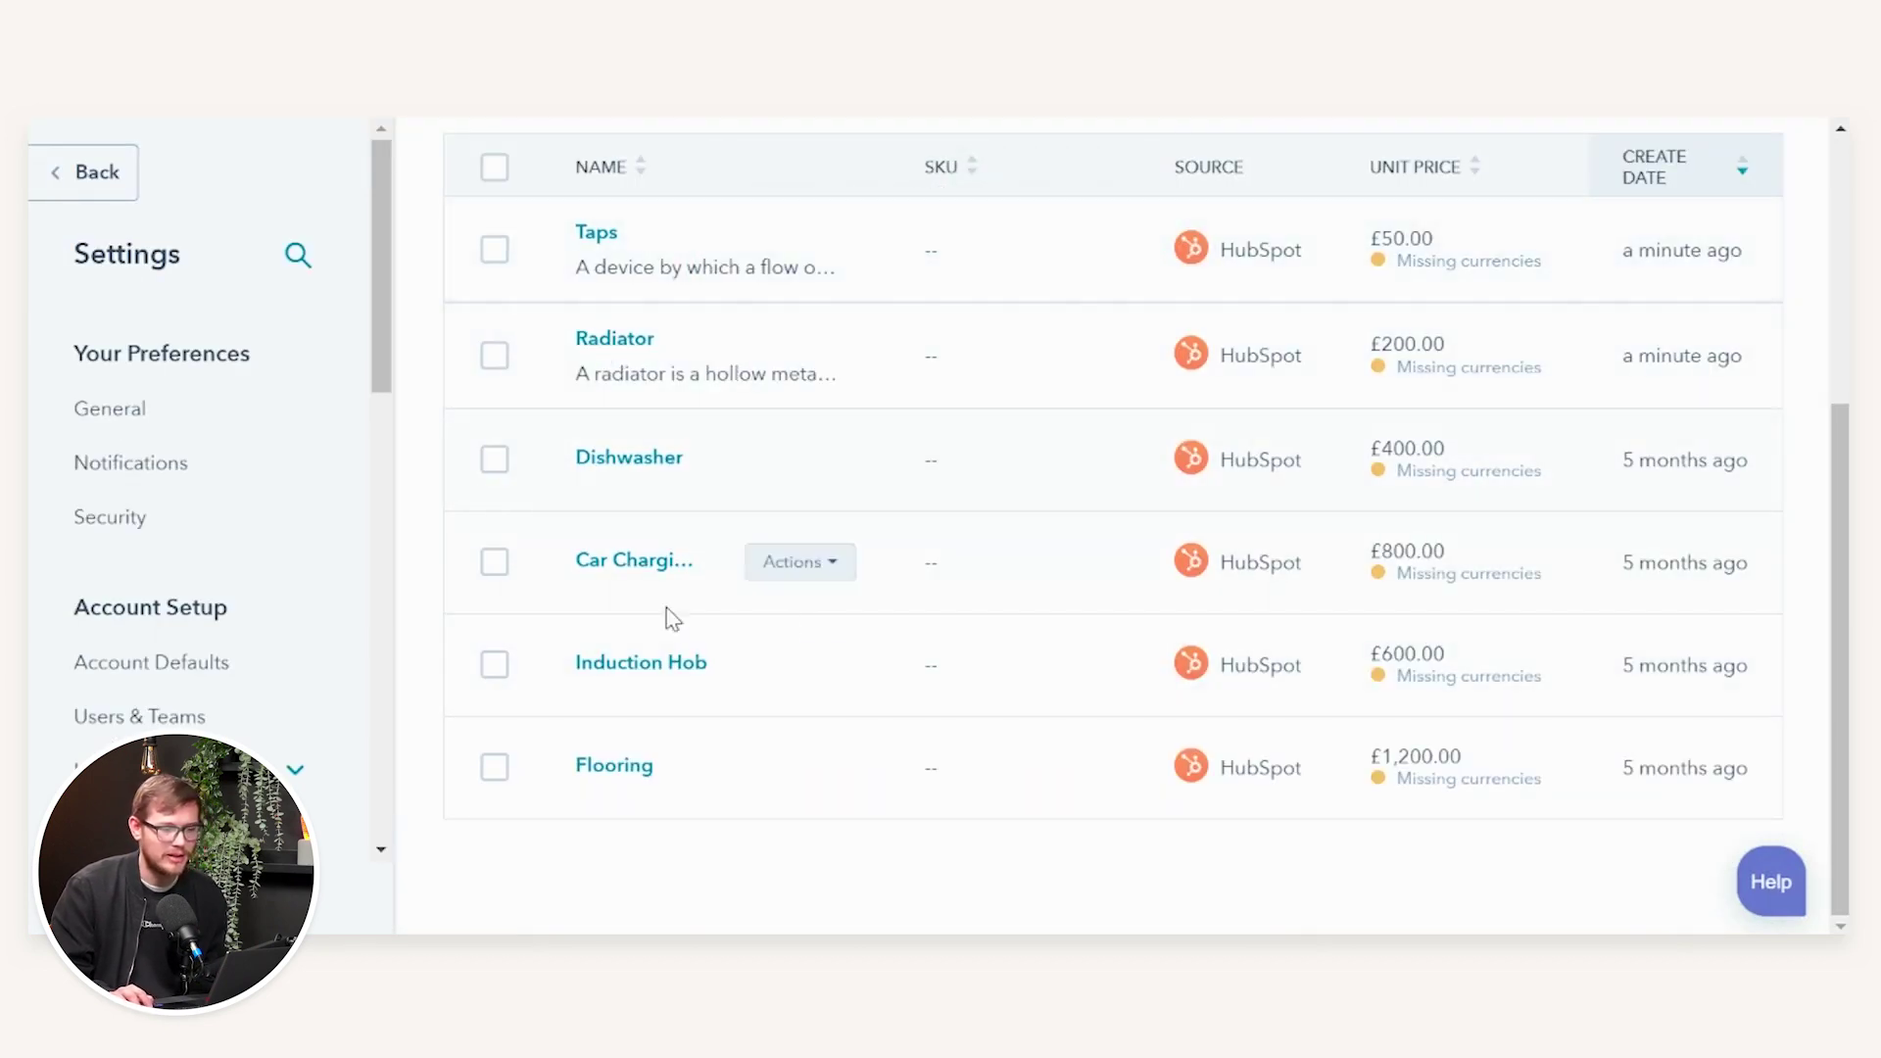